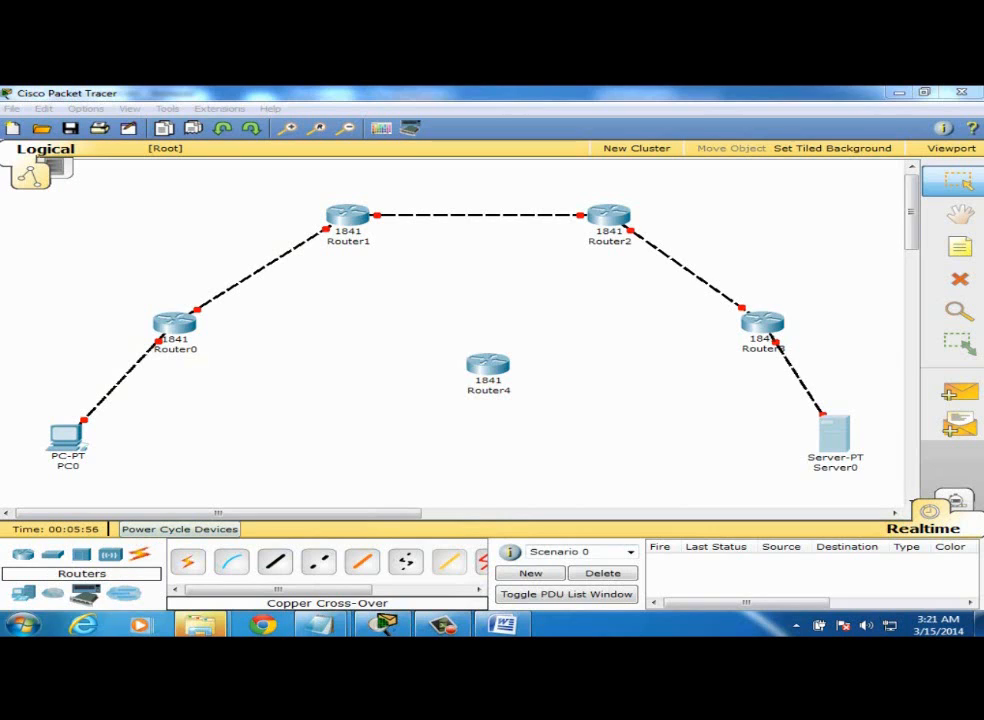
- Add a note reading "RIPv2" to the empty workspace area above Router0 and shift it slightly towards PC0's side
{"action": "left_click", "coordinate": [136, 201]}
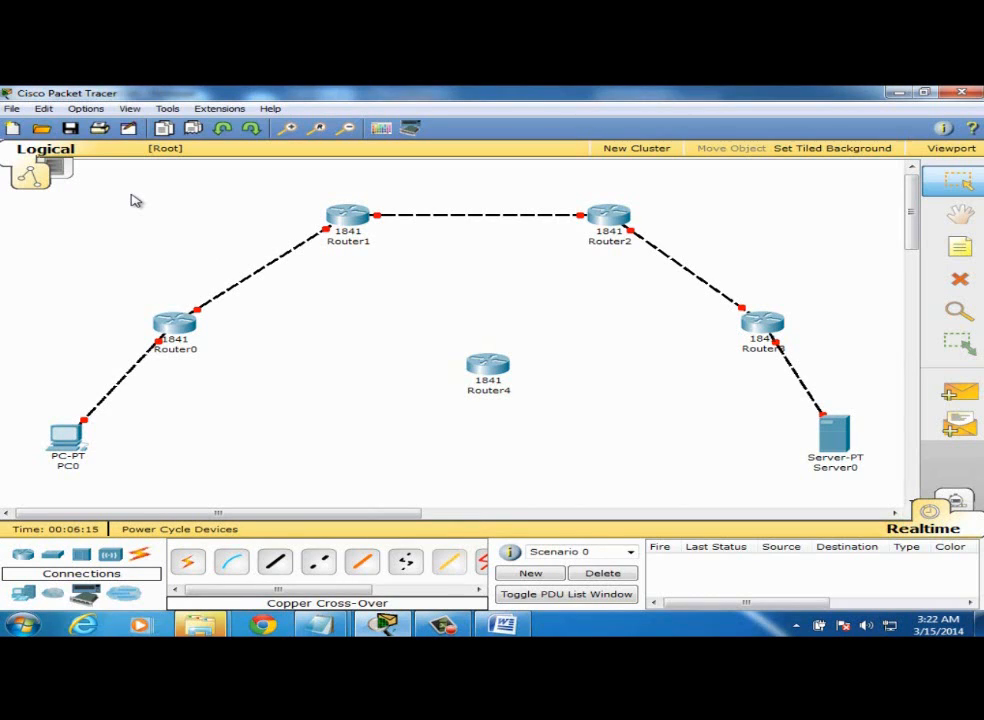
{"action": "key", "text": "n"}
{"action": "left_click", "coordinate": [168, 184]}
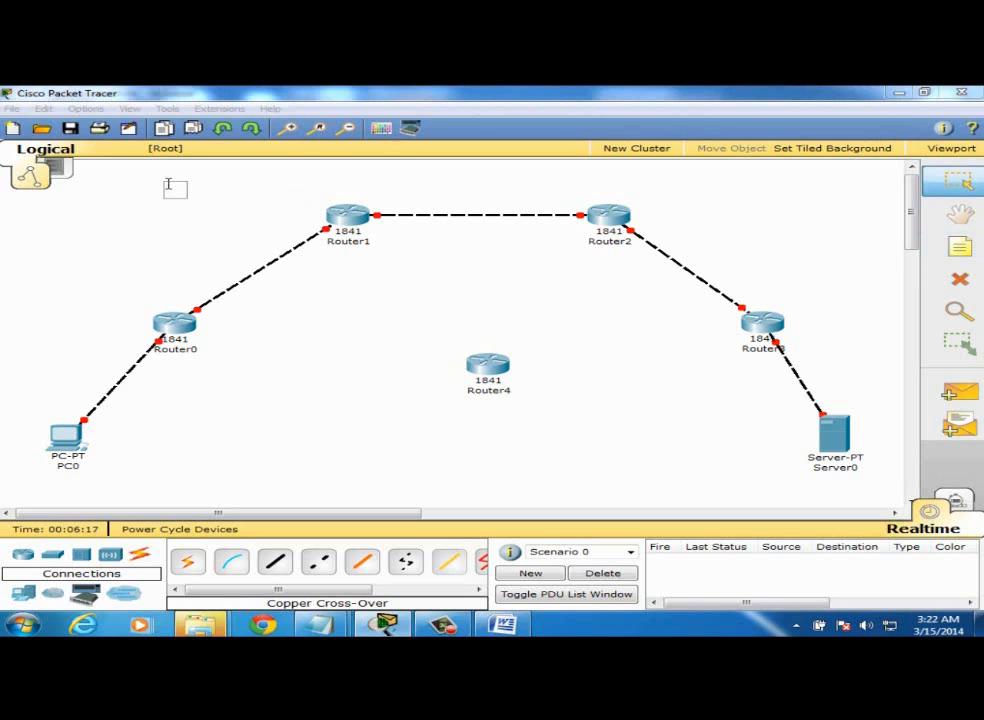
{"action": "type", "text": "RIPv2"}
{"action": "left_click", "coordinate": [162, 235]}
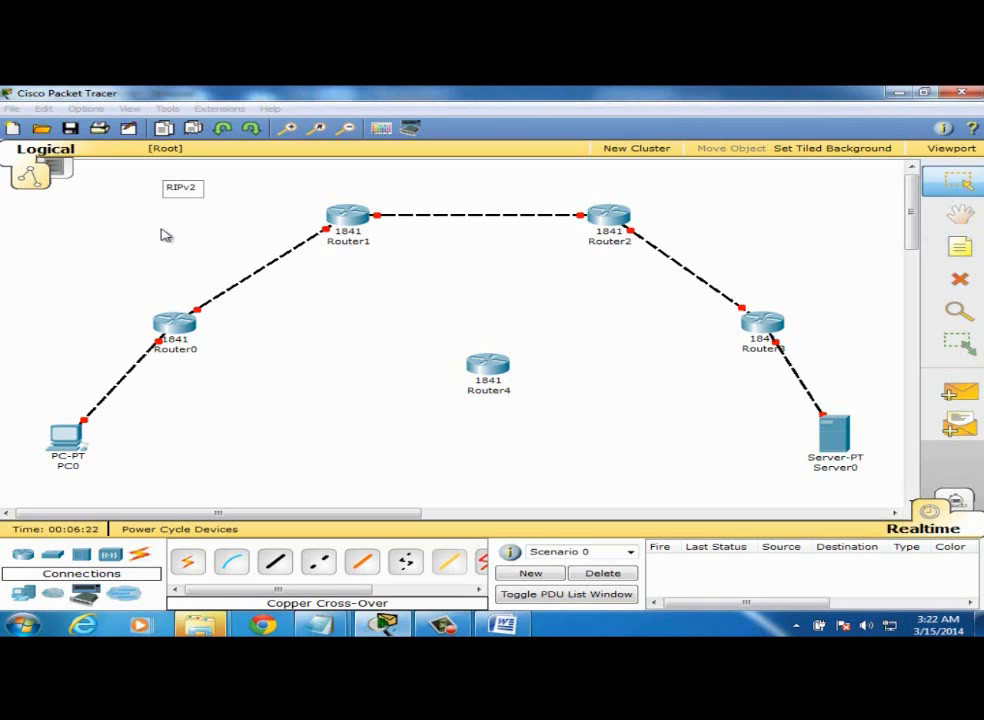
{"action": "left_click_drag", "start_coordinate": [189, 195], "coordinate": [160, 191]}
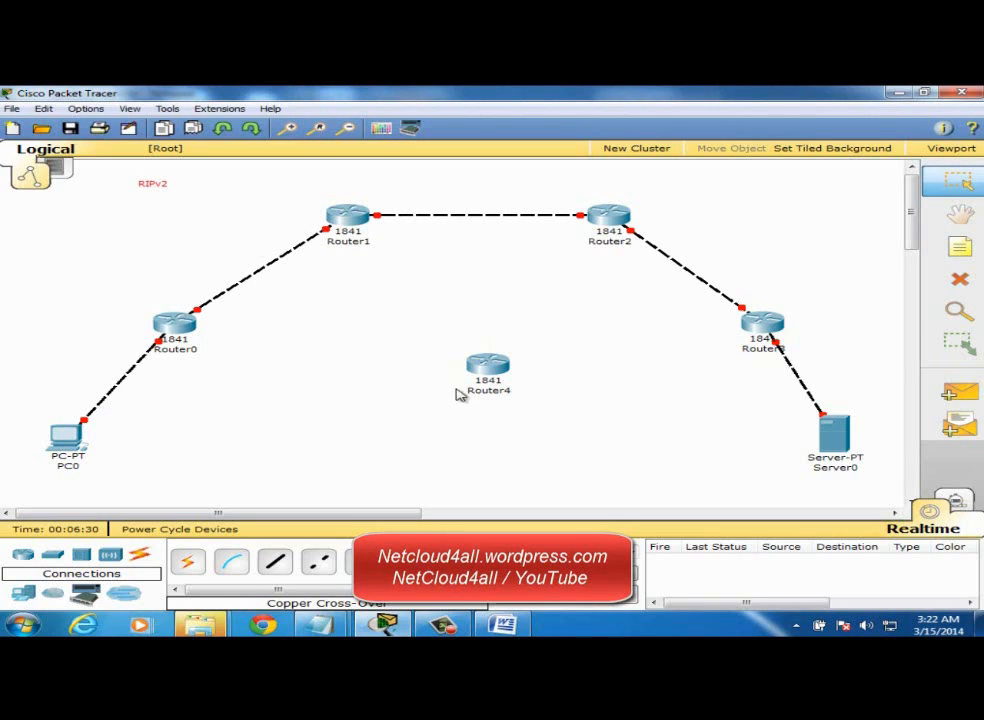
- Examine the installed modules in the physical device views of Router4, Router3 and Router0
{"action": "left_click_drag", "start_coordinate": [458, 393], "coordinate": [451, 395]}
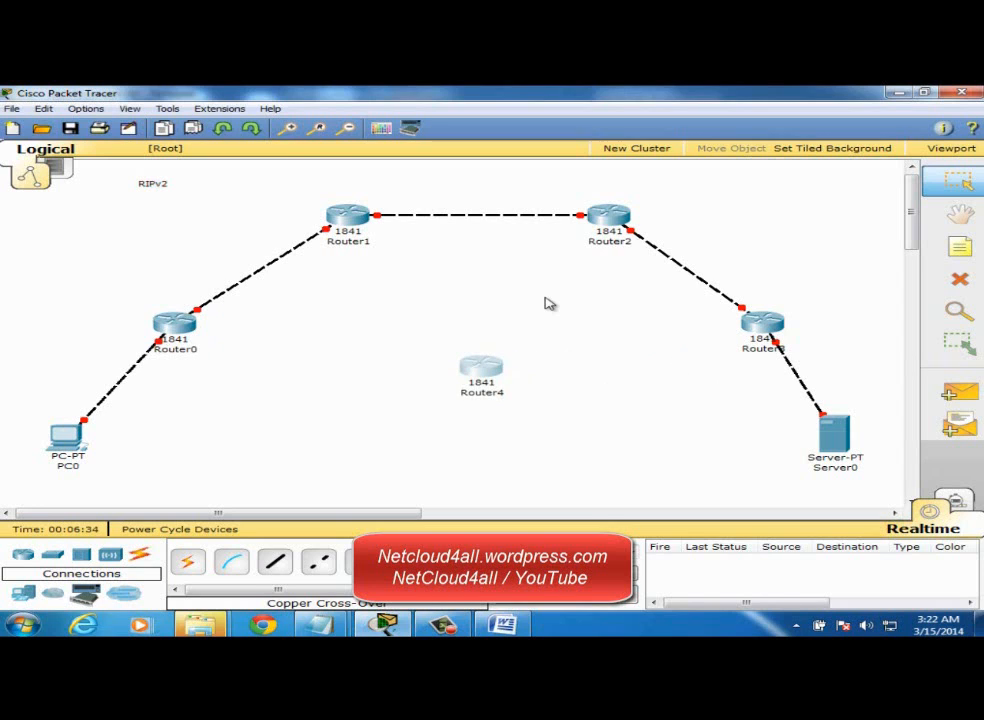
{"action": "left_click", "coordinate": [483, 370]}
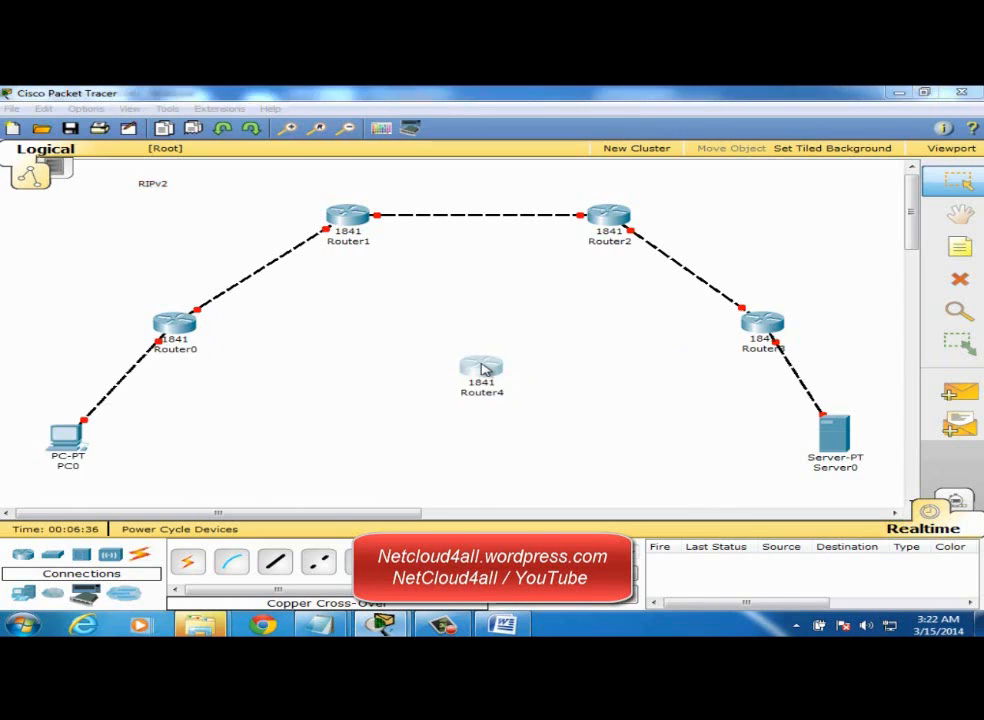
{"action": "left_click", "coordinate": [395, 407]}
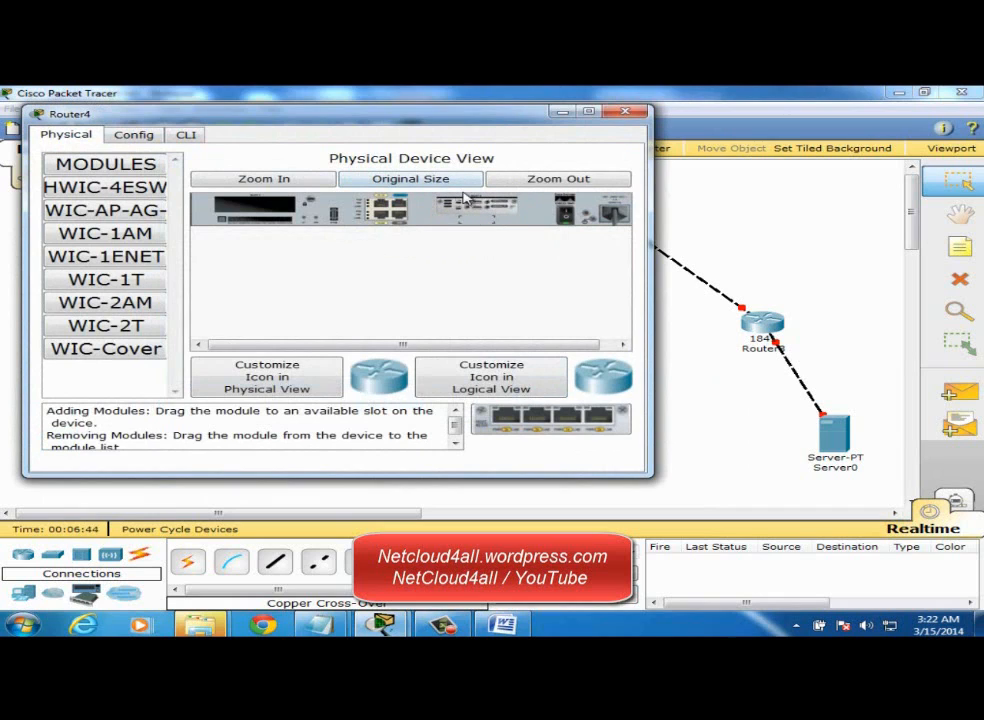
{"action": "left_click", "coordinate": [106, 325]}
{"action": "left_click", "coordinate": [626, 111]}
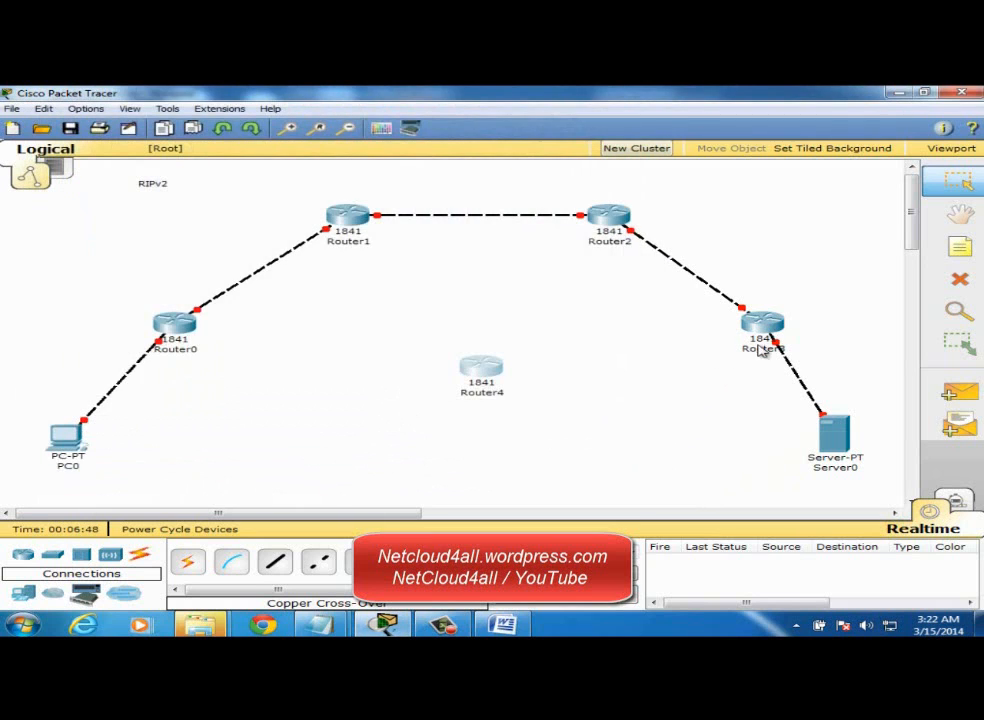
{"action": "left_click", "coordinate": [760, 347]}
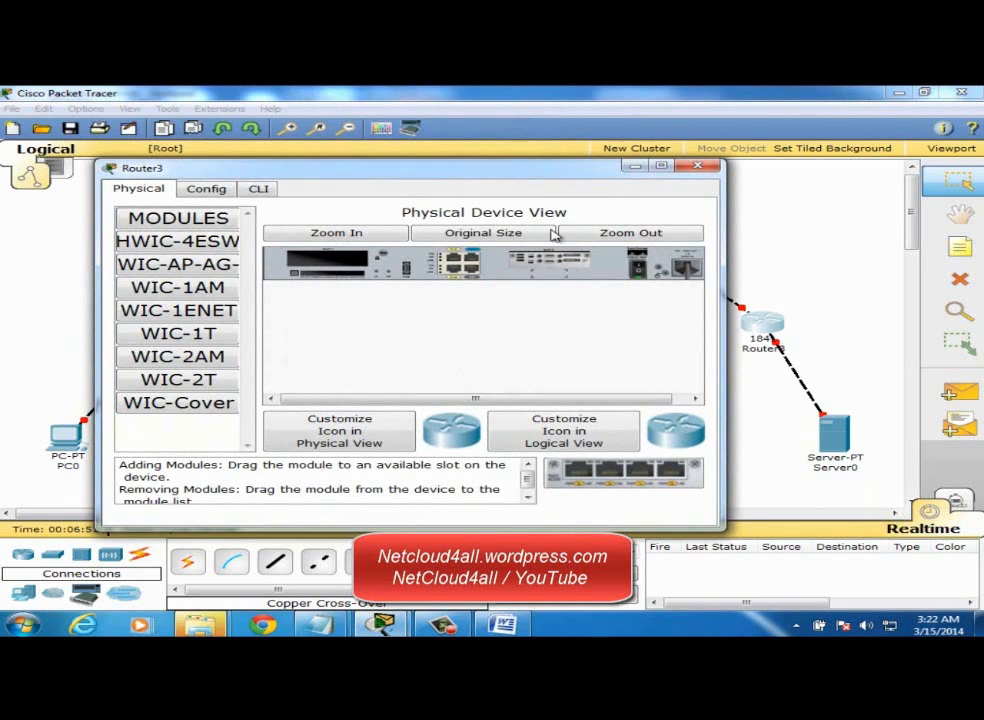
{"action": "left_click", "coordinate": [700, 167]}
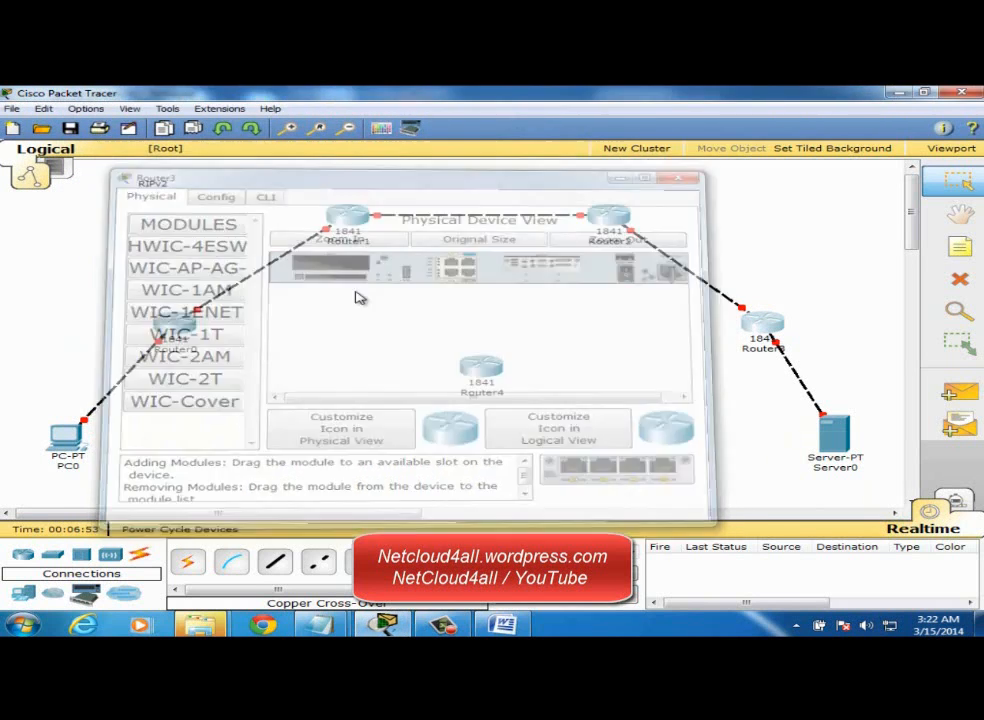
{"action": "left_click", "coordinate": [175, 328]}
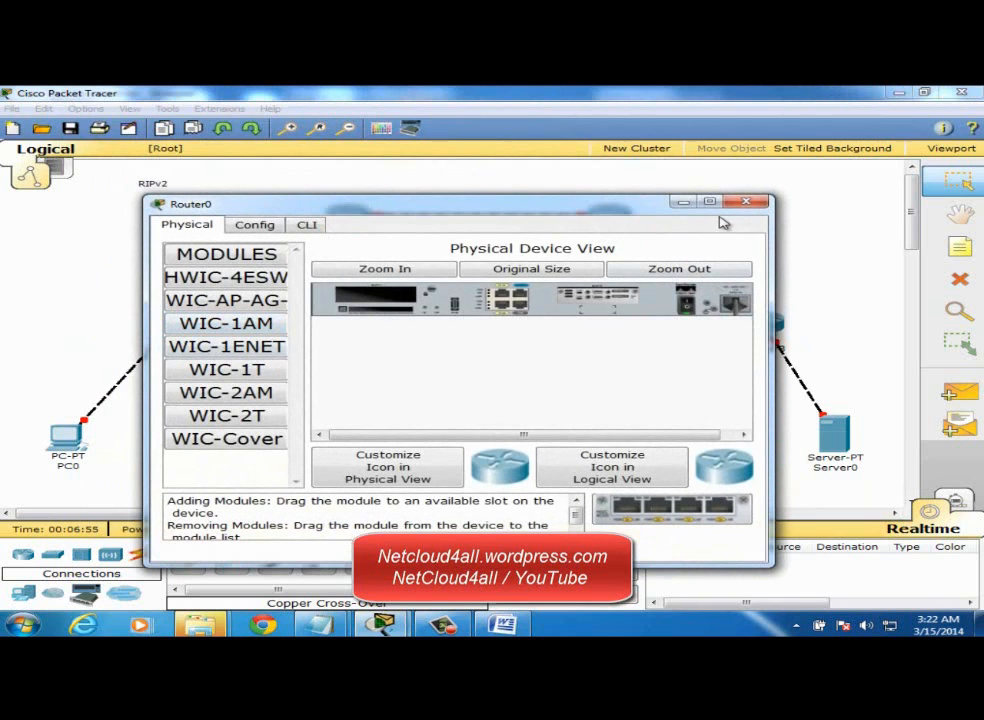
{"action": "left_click", "coordinate": [746, 203]}
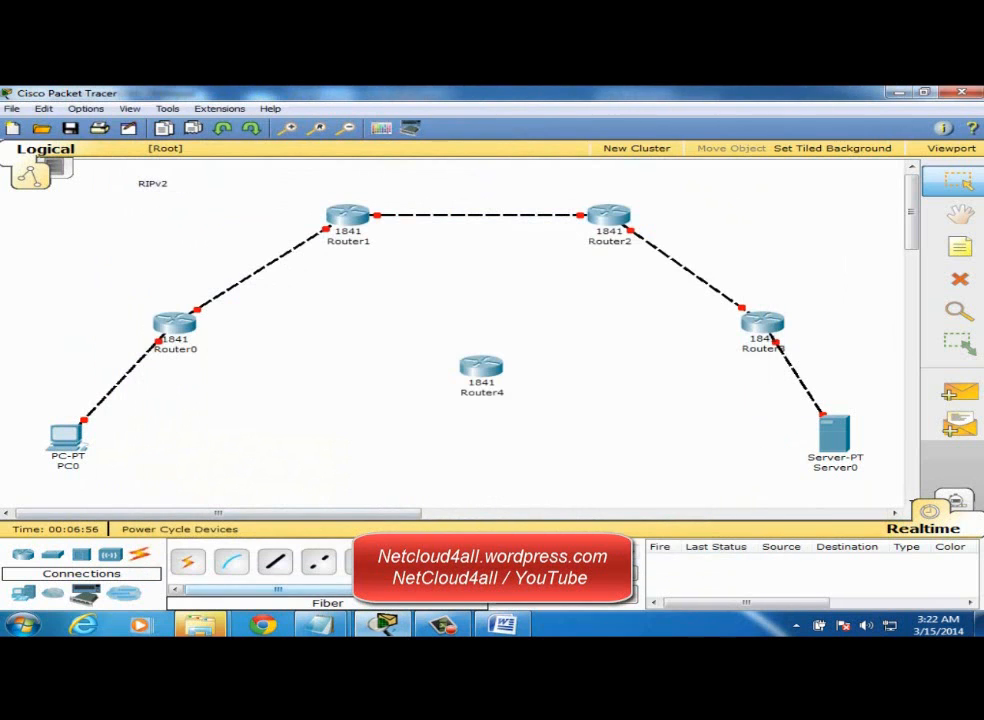
- Connect Serial0/0/0 of Router4 to Serial0/0/0 of Router0 with a Serial DCE cable
{"action": "left_click_drag", "start_coordinate": [362, 590], "coordinate": [462, 590]}
{"action": "left_click", "coordinate": [329, 564]}
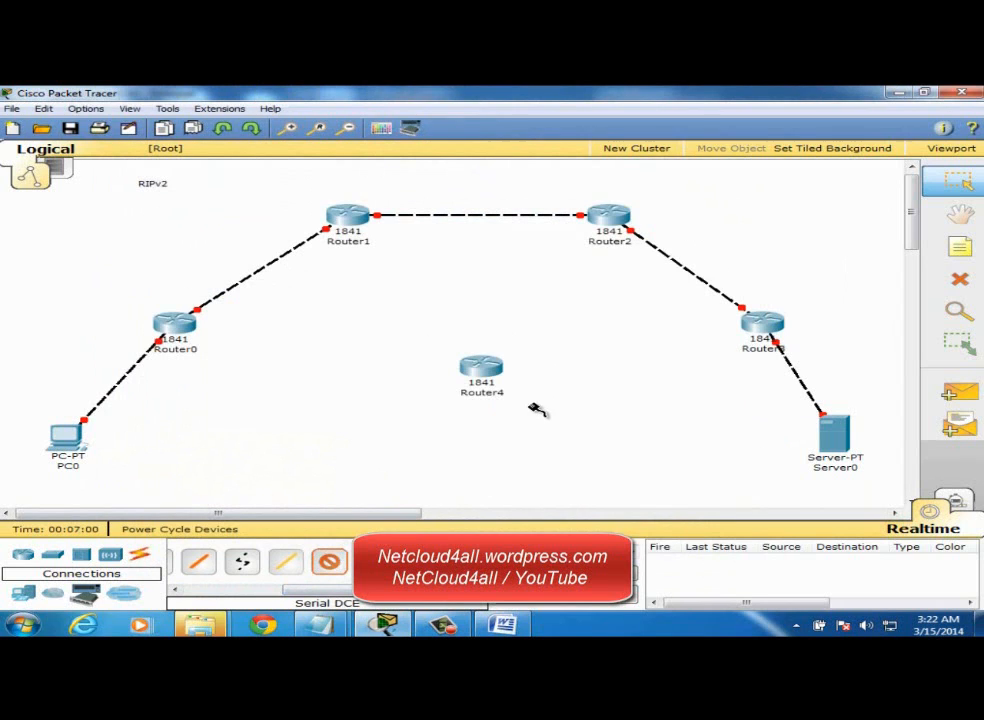
{"action": "mouse_move", "coordinate": [474, 370]}
{"action": "left_click", "coordinate": [478, 366]}
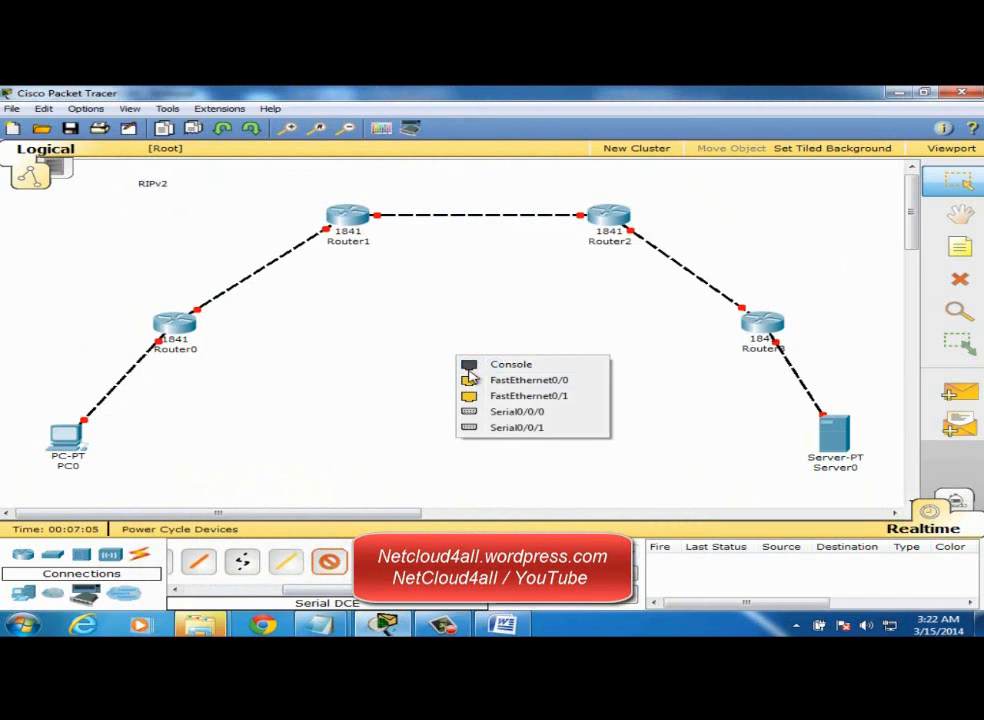
{"action": "left_click", "coordinate": [532, 413]}
{"action": "left_click", "coordinate": [170, 325]}
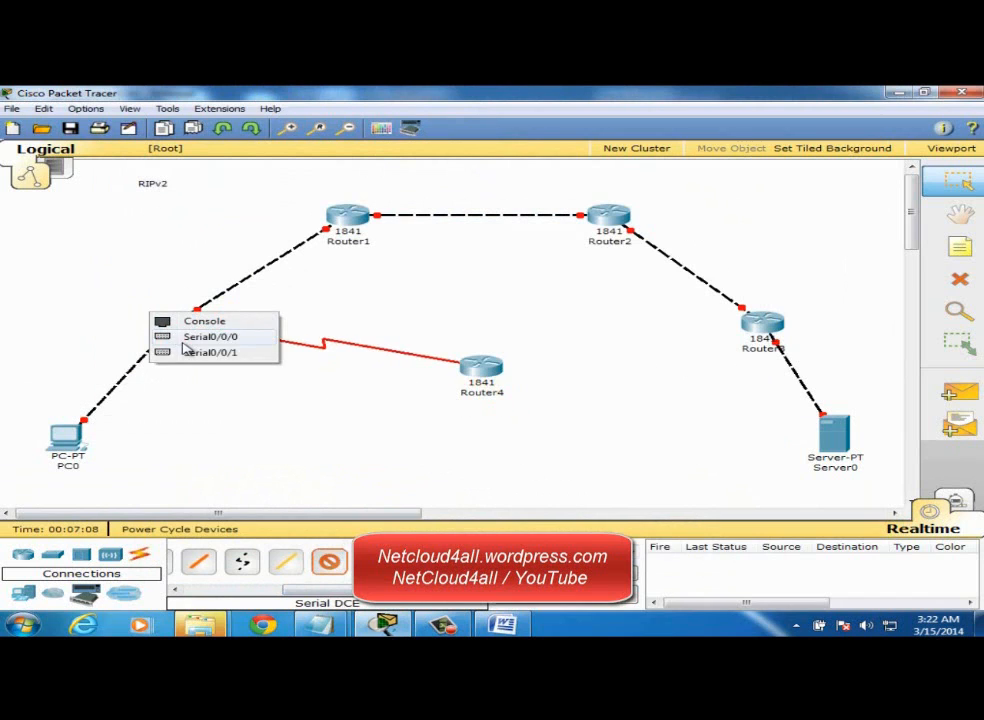
{"action": "left_click", "coordinate": [200, 337]}
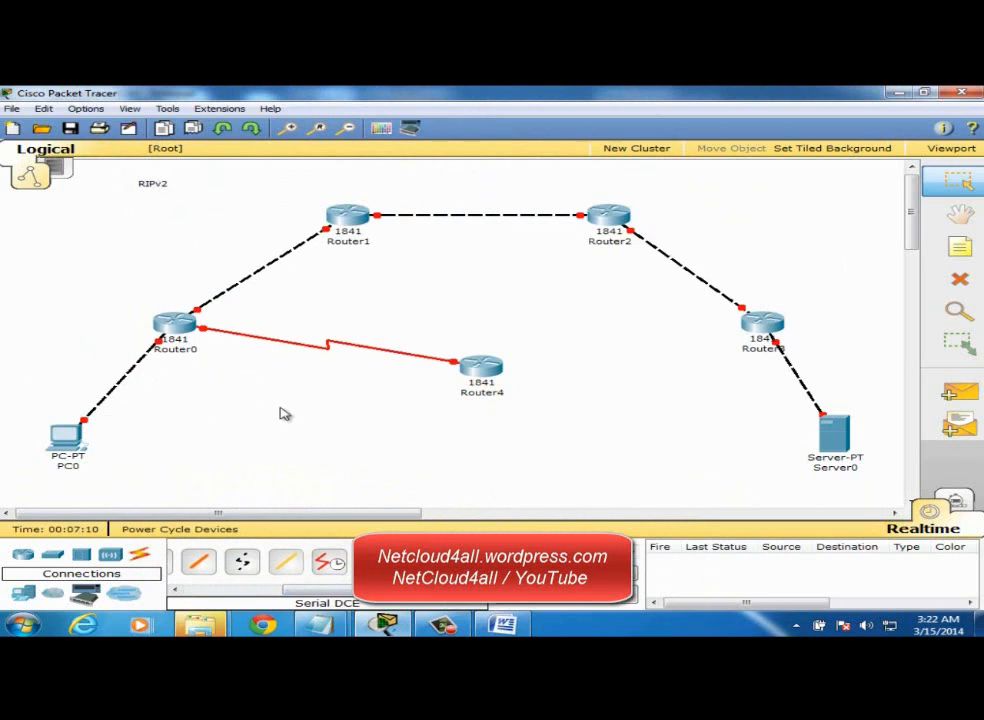
- Connect Serial0/0/1 of Router4 to Serial0/0/1 of Router3 with a Serial DCE cable and nudge Router4 slightly down
{"action": "left_click", "coordinate": [330, 564]}
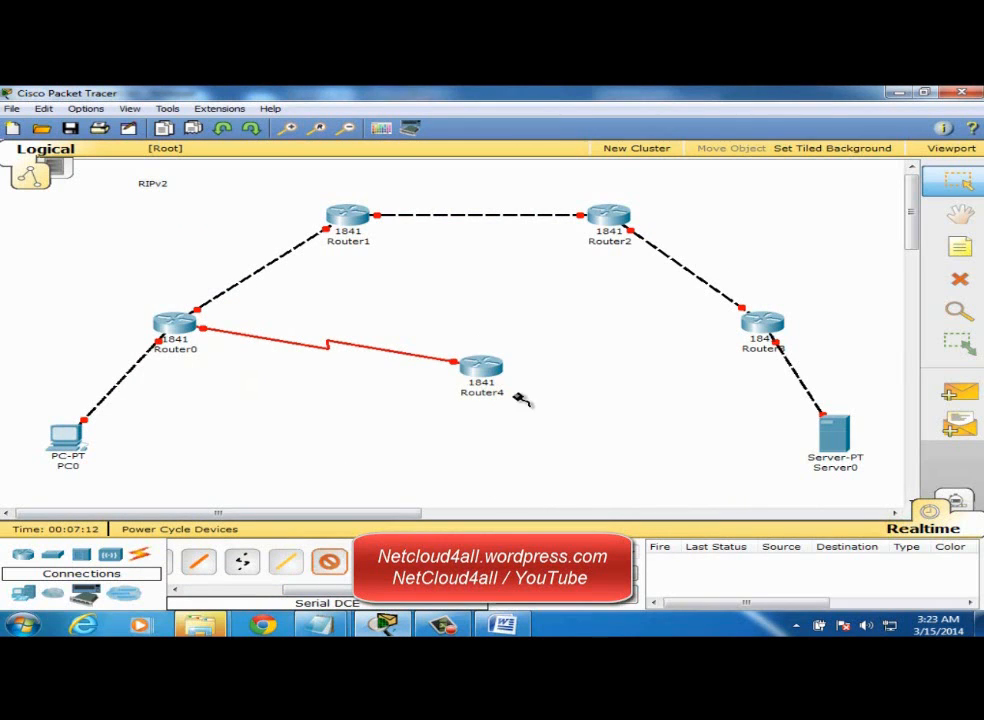
{"action": "left_click", "coordinate": [478, 376]}
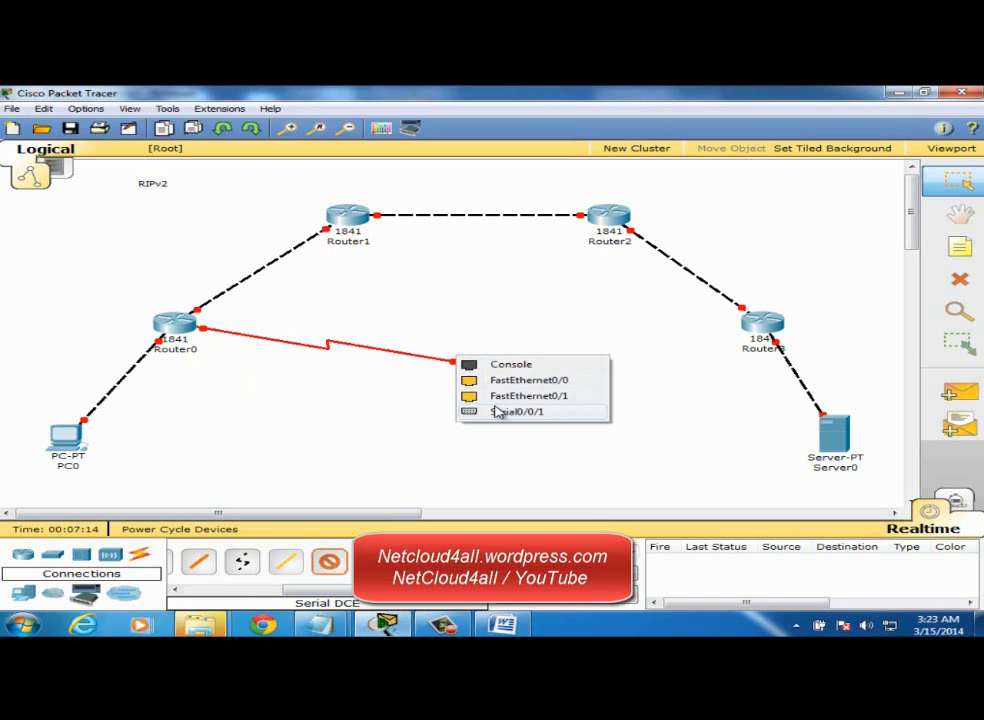
{"action": "left_click", "coordinate": [497, 411]}
{"action": "left_click", "coordinate": [752, 337]}
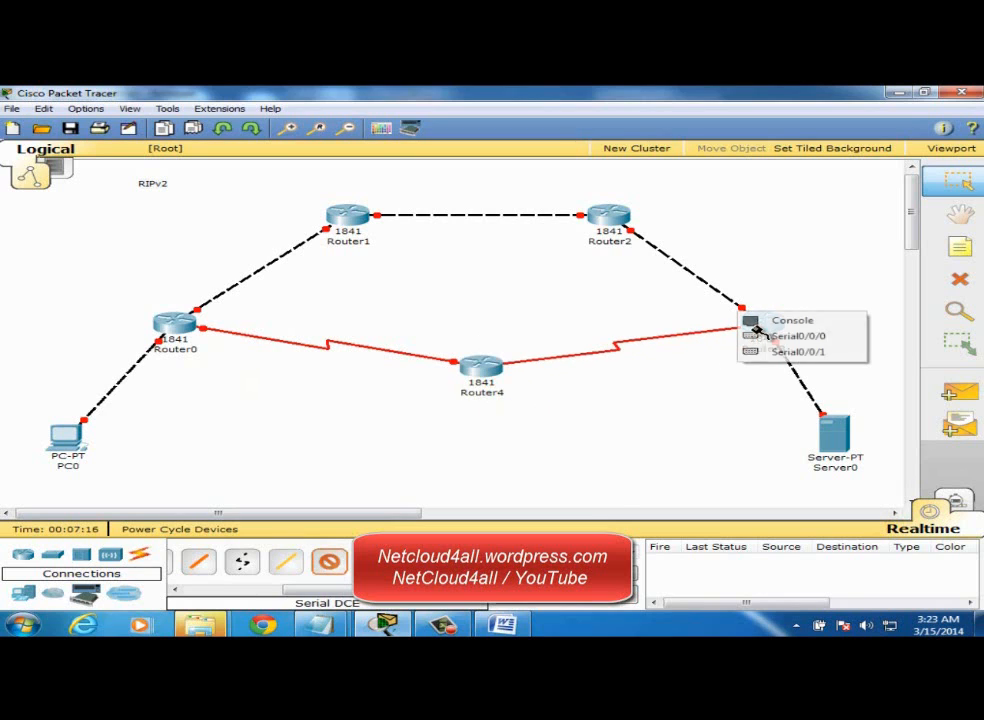
{"action": "left_click", "coordinate": [786, 357]}
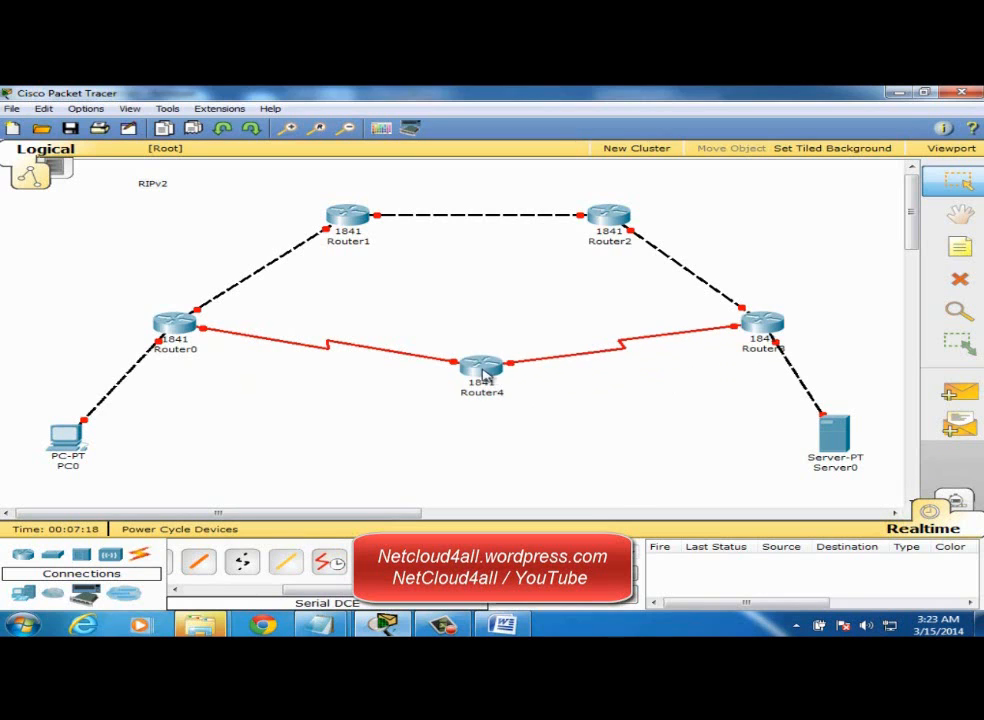
{"action": "mouse_move", "coordinate": [487, 373]}
{"action": "left_mouse_down"}
{"action": "mouse_move", "coordinate": [478, 376]}
{"action": "mouse_move", "coordinate": [487, 377]}
{"action": "left_mouse_up"}
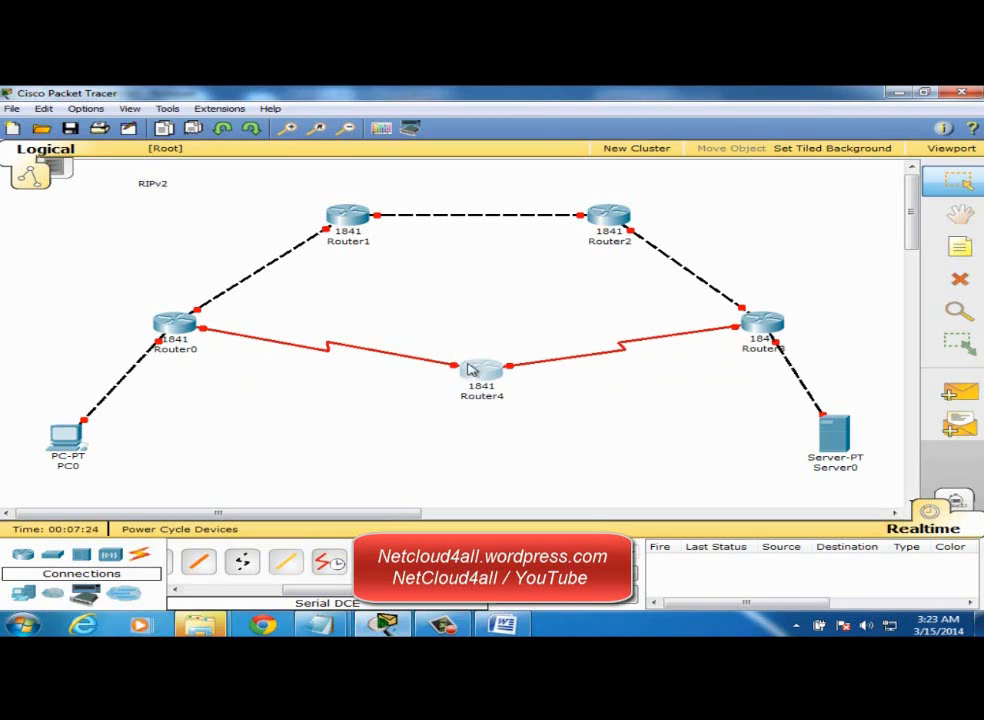
- Move PC0 slightly outward from Router0 and shift the RIPv2 note a little closer to Router1
{"action": "mouse_move", "coordinate": [510, 362]}
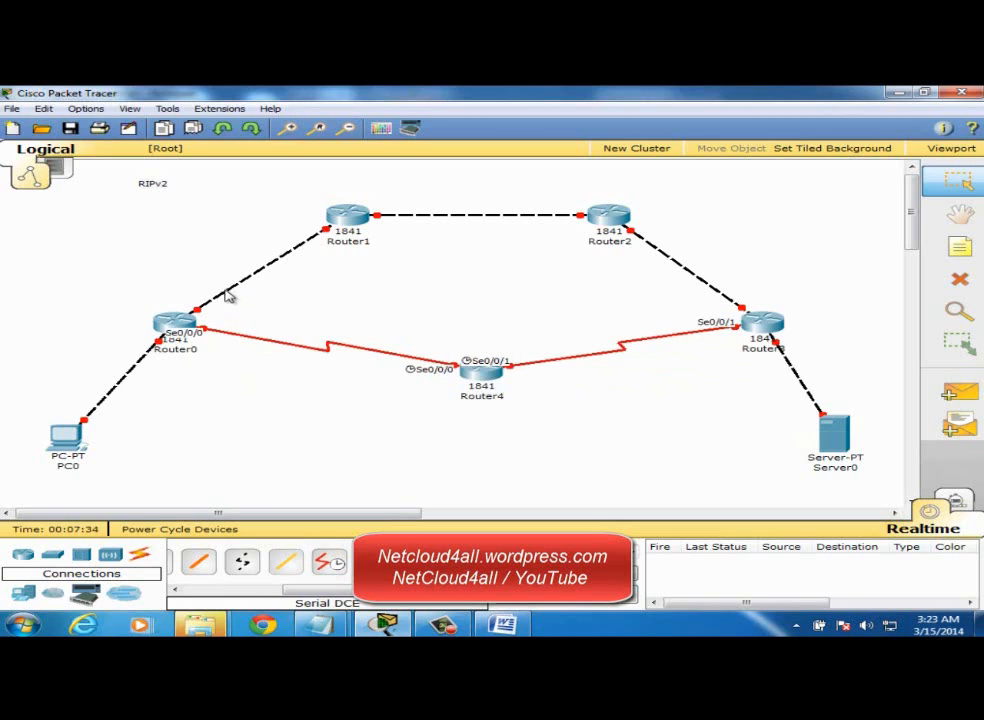
{"action": "mouse_move", "coordinate": [230, 290]}
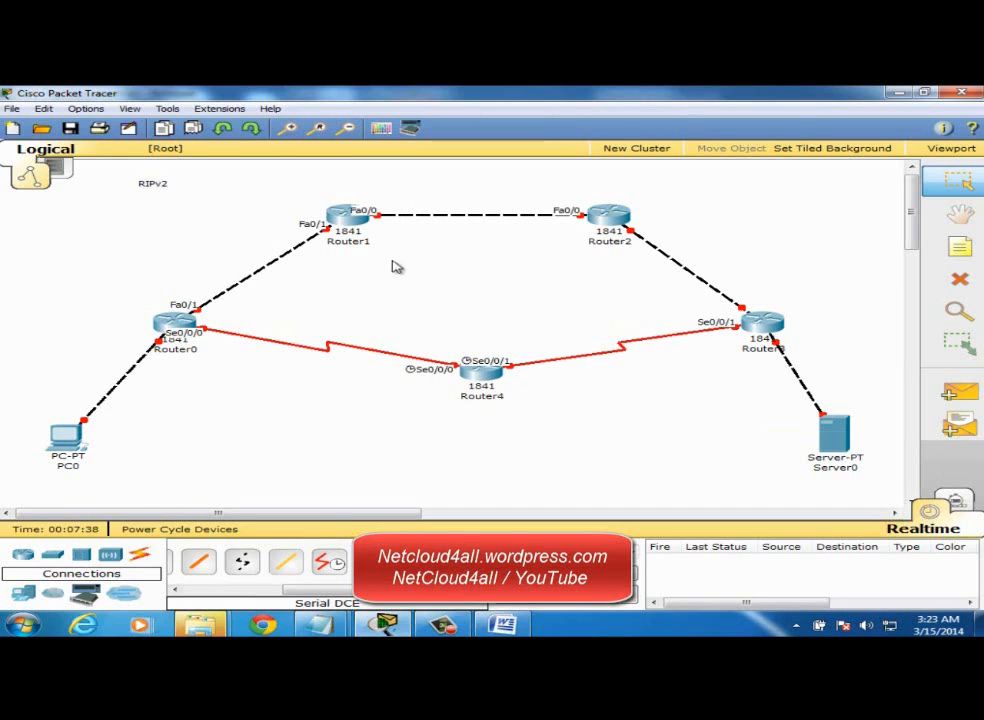
{"action": "left_click_drag", "start_coordinate": [60, 450], "coordinate": [15, 445]}
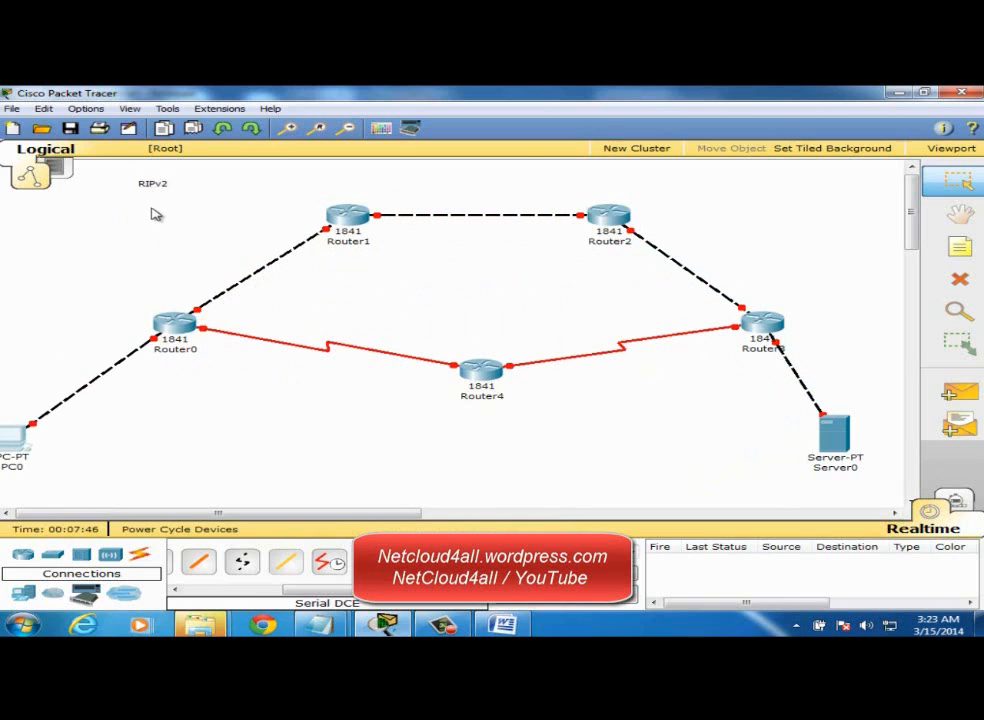
{"action": "left_click_drag", "start_coordinate": [153, 186], "coordinate": [172, 206]}
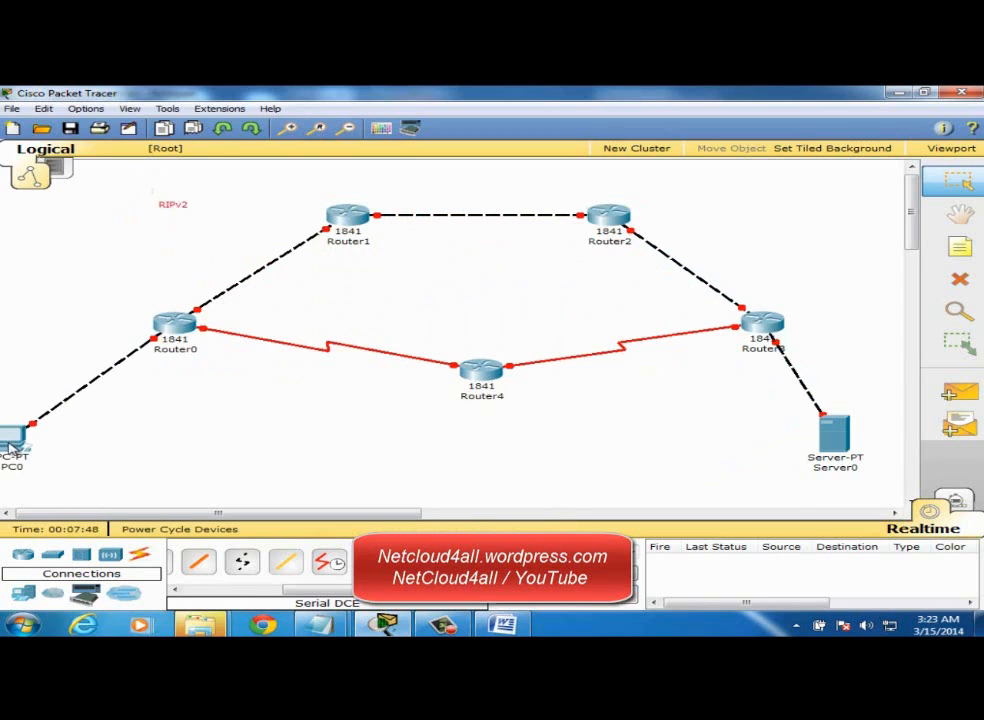
{"action": "left_click_drag", "start_coordinate": [20, 446], "coordinate": [45, 445]}
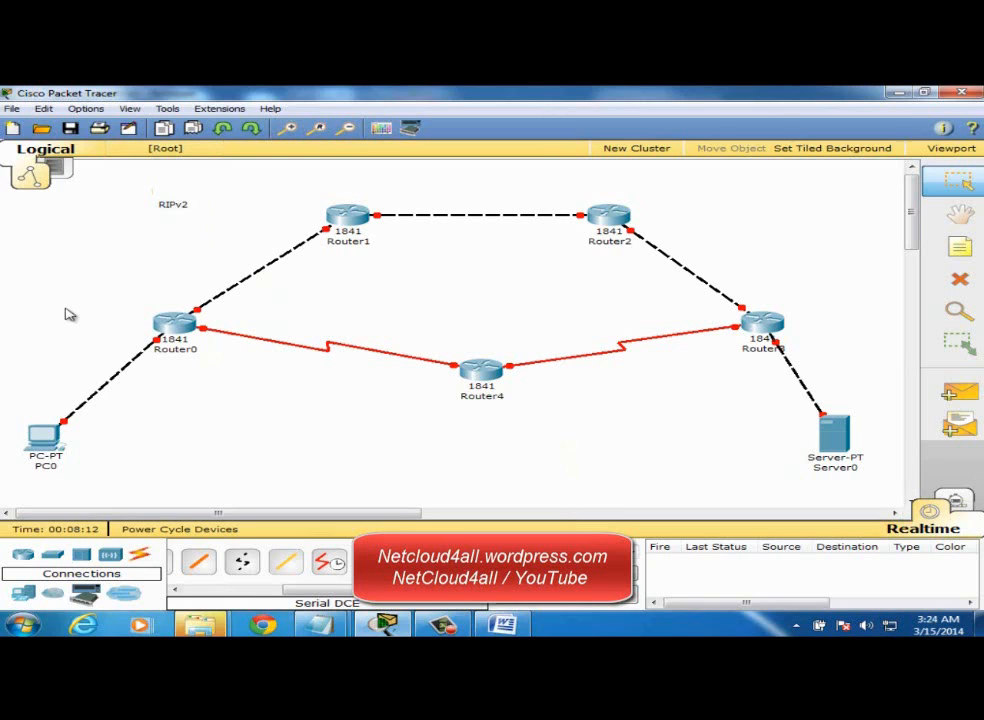
- Add a note reading "192.168.X.X/24" beside the RIPv2 note
{"action": "key", "text": "n"}
{"action": "left_click", "coordinate": [50, 206]}
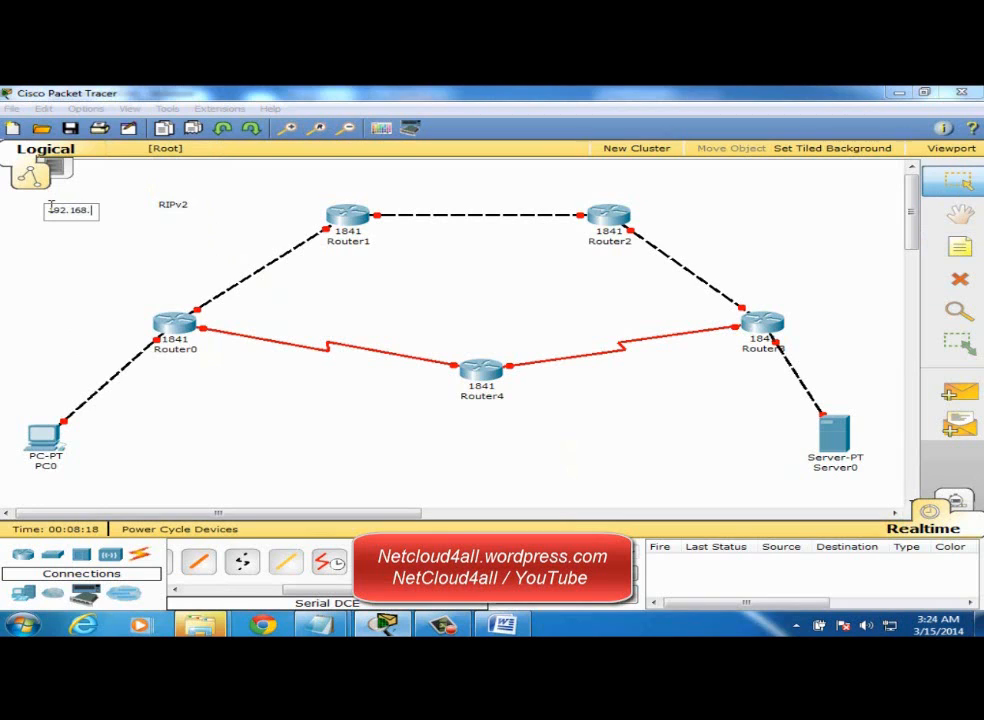
{"action": "type", "text": "192.168.x.x/24"}
{"action": "left_click", "coordinate": [84, 352]}
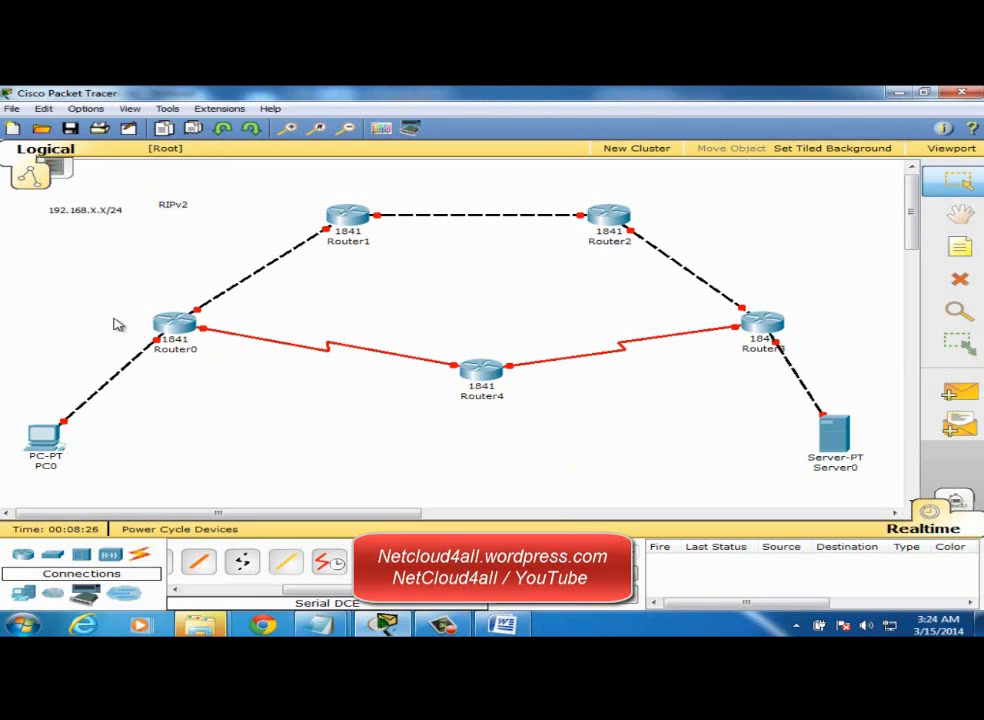
- Label the PC0–Router0 link with a note reading "10.0/24"
{"action": "left_click", "coordinate": [86, 333]}
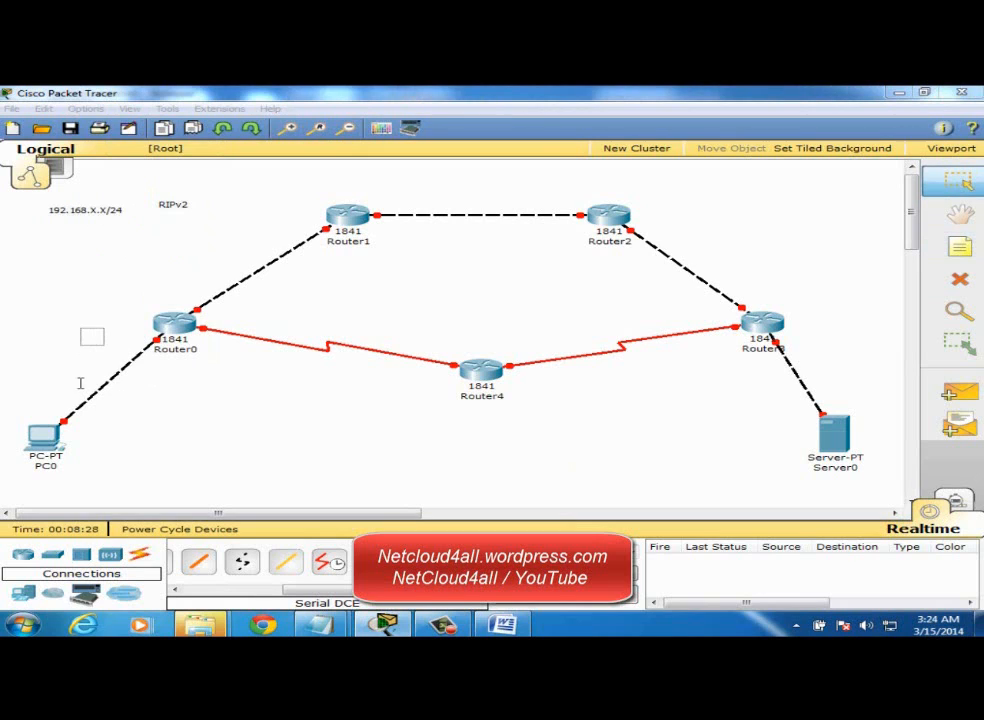
{"action": "type", "text": "10.0/24"}
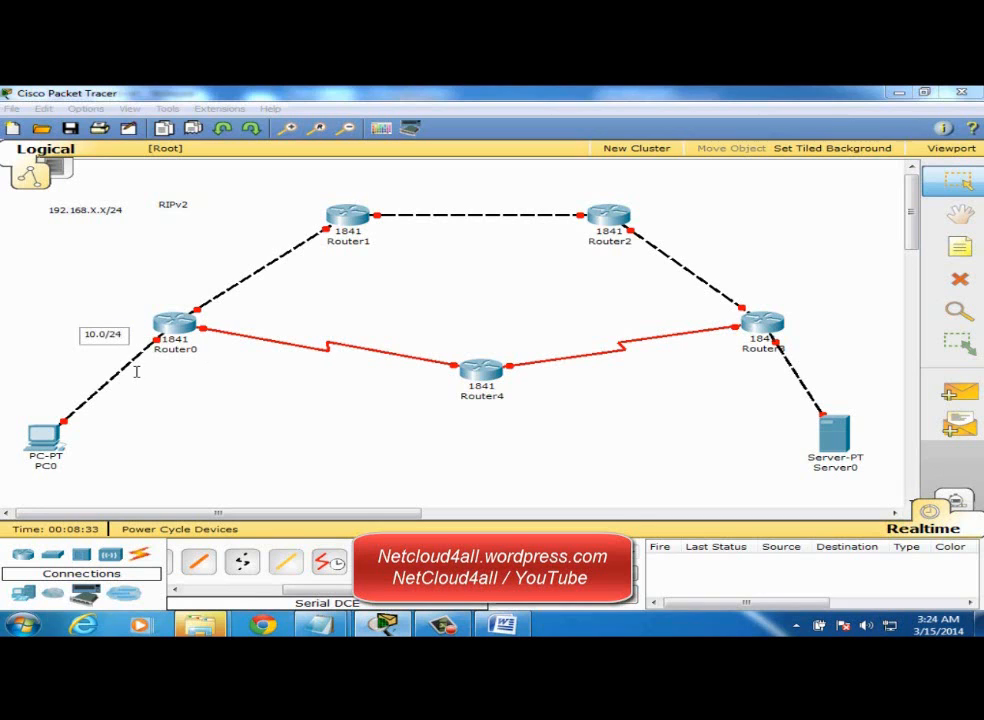
{"action": "left_click", "coordinate": [225, 254]}
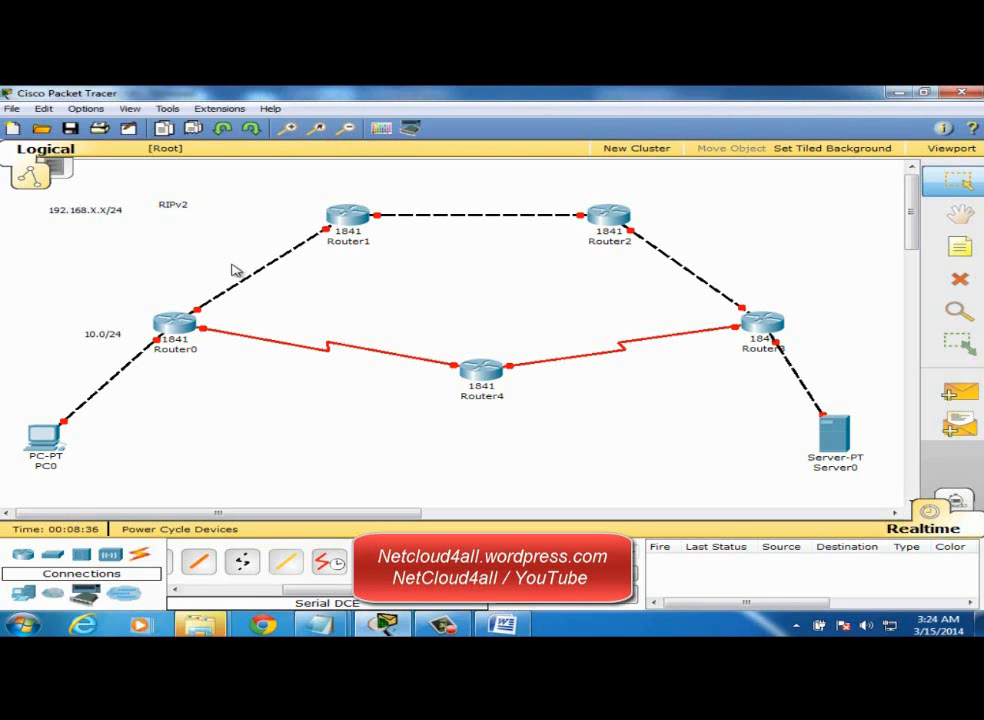
- Label the Router0–Router1 link with a "20.0/24" note and the Router1–Router2 link with a "30.0/24" note
{"action": "left_click", "coordinate": [228, 256]}
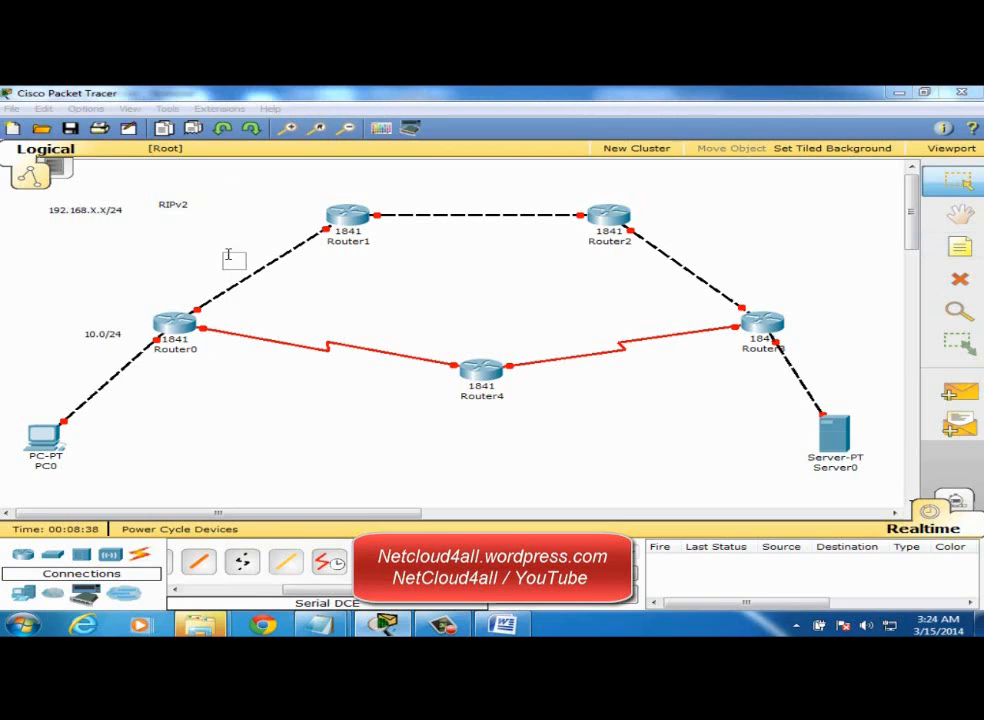
{"action": "type", "text": "20.0/24"}
{"action": "left_click", "coordinate": [419, 195]}
{"action": "type", "text": "30.0/24"}
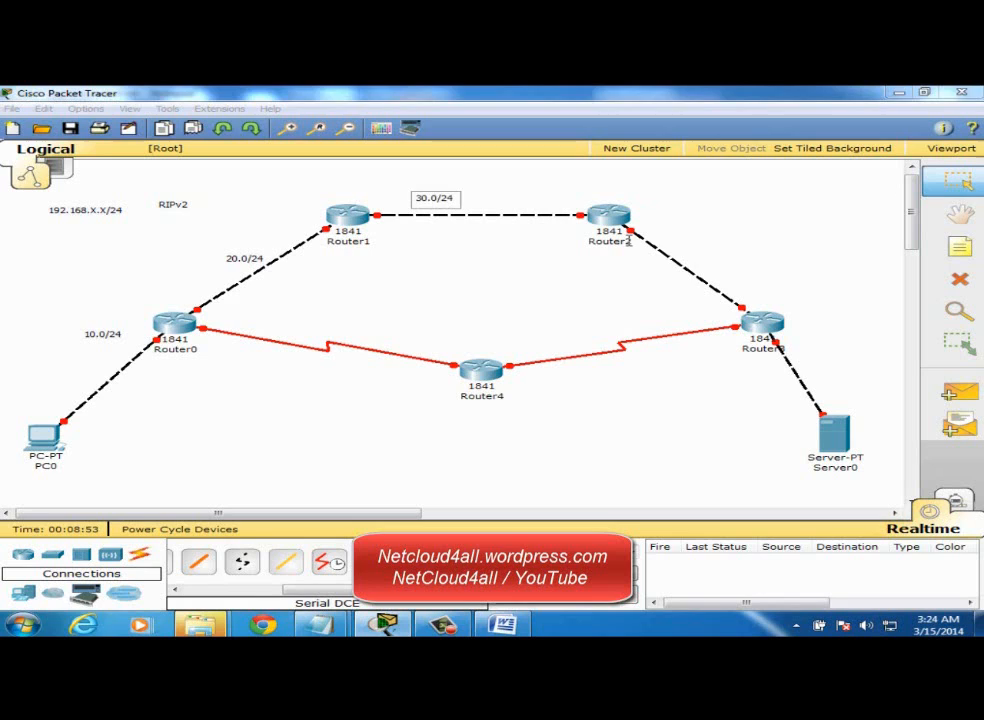
{"action": "left_click", "coordinate": [707, 252]}
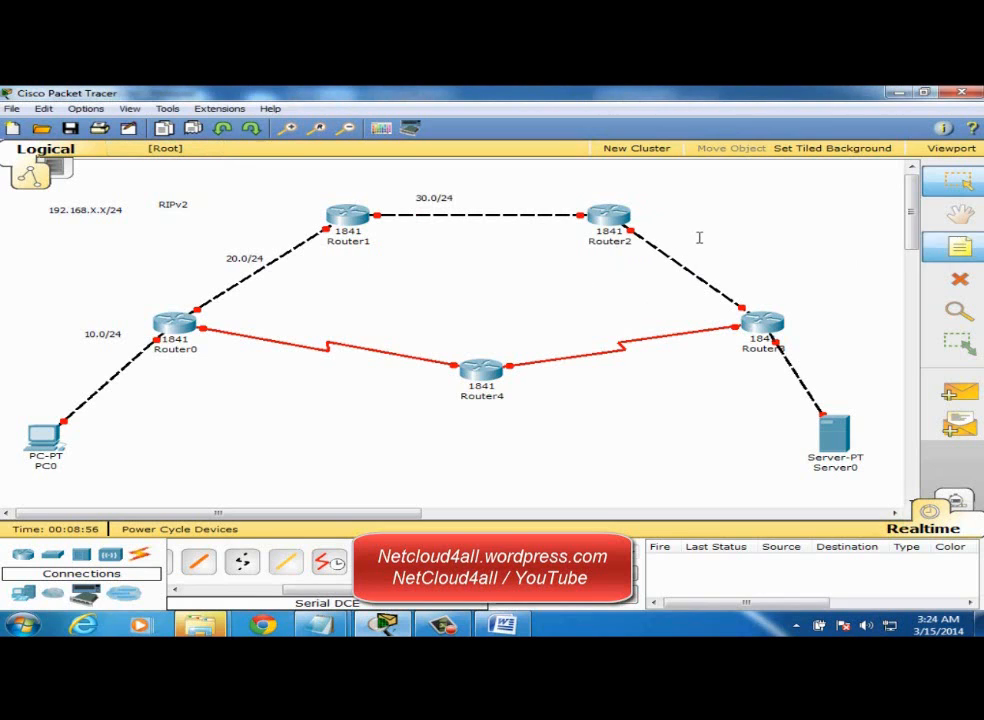
- Label the Router2–Router3 link with a "40.0/24" note and the Router3–Server0 link with a "50.0/24" note
{"action": "left_click", "coordinate": [700, 238]}
{"action": "type", "text": "40.0/2"}
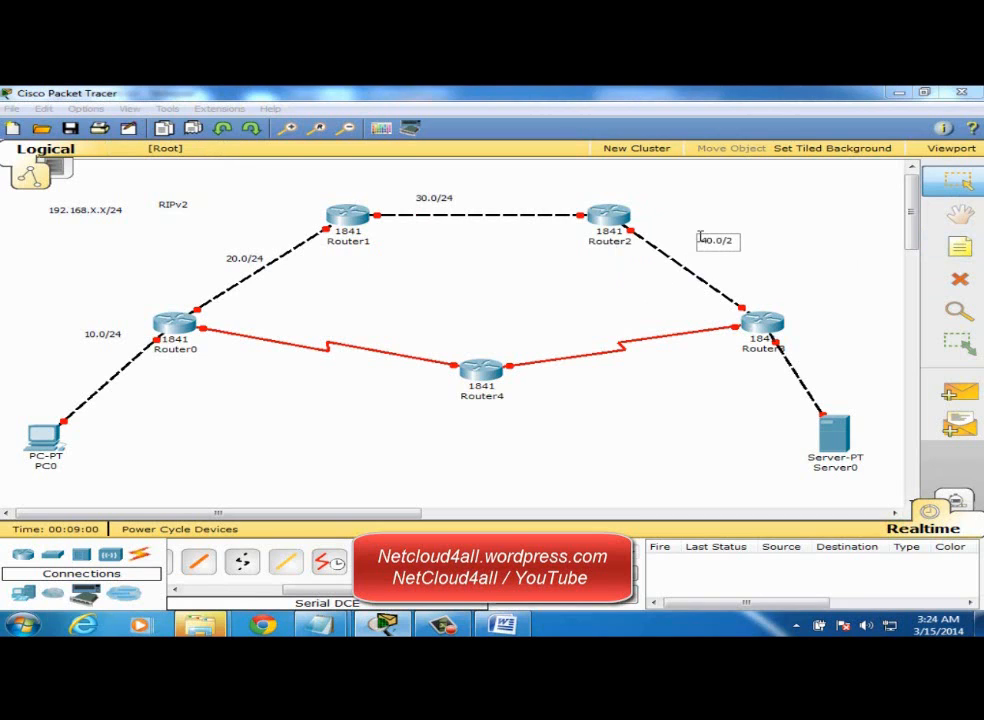
{"action": "type", "text": "4"}
{"action": "left_click", "coordinate": [823, 376]}
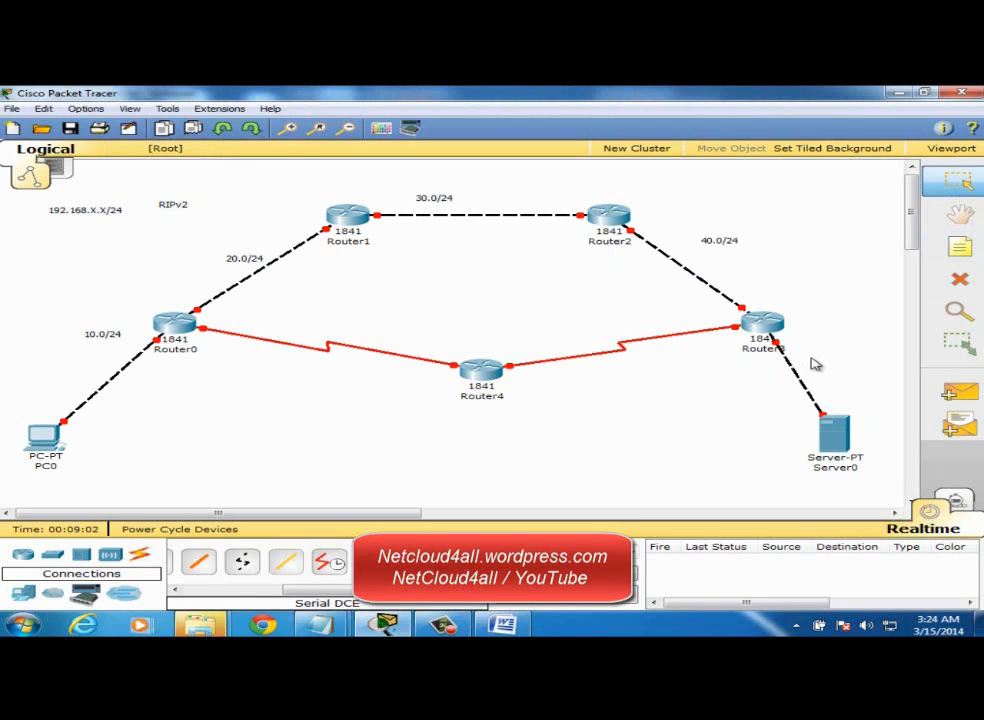
{"action": "left_click", "coordinate": [810, 353]}
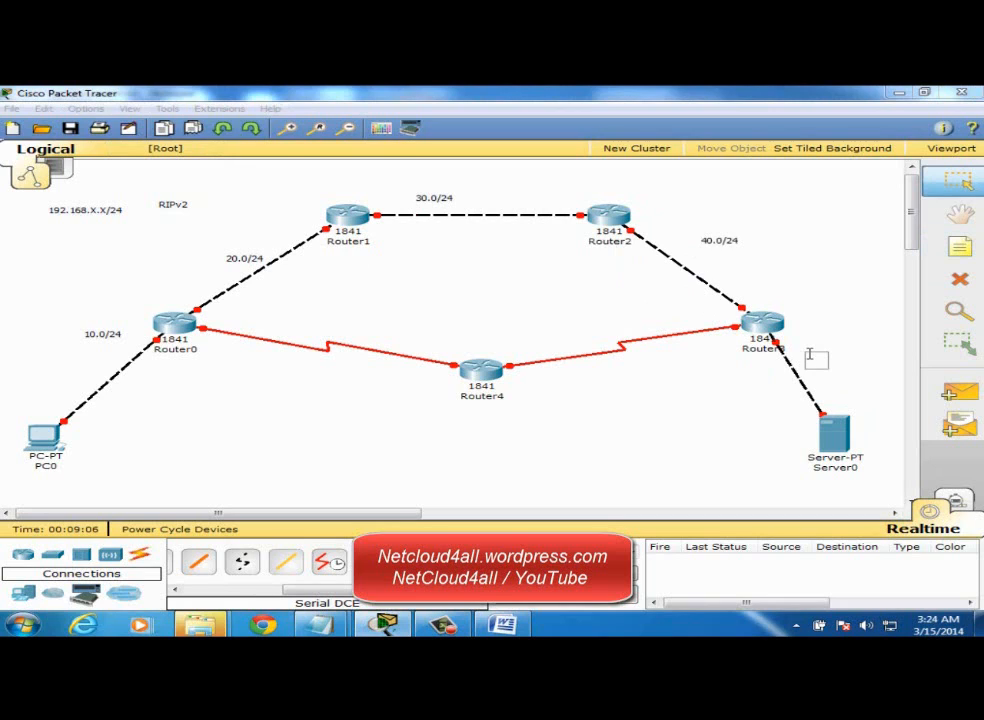
{"action": "type", "text": "50.0/24"}
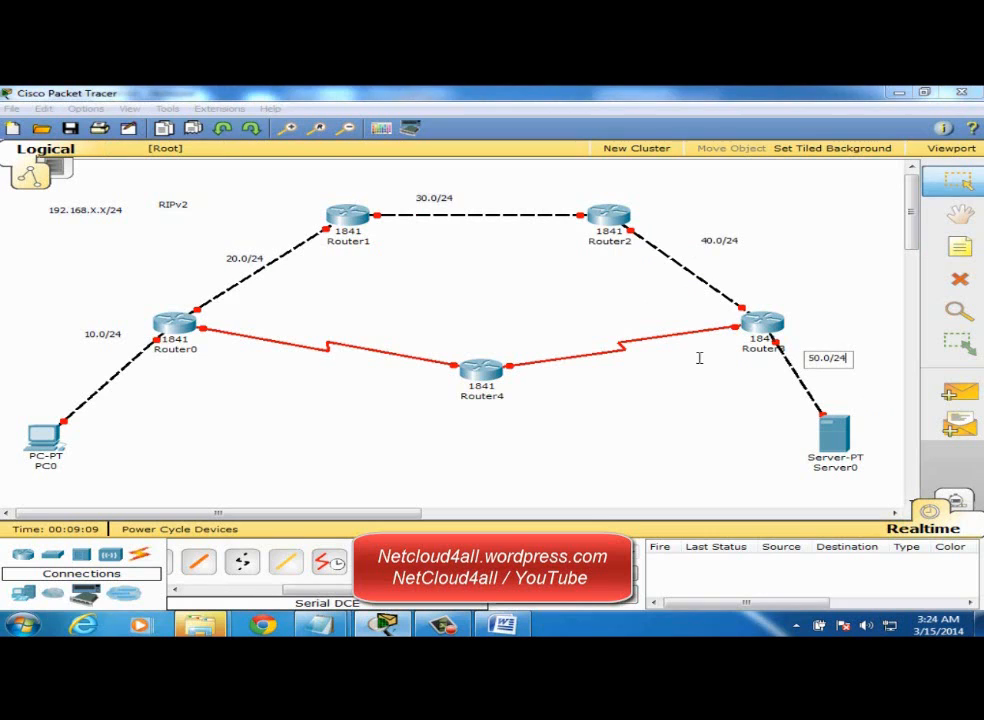
{"action": "left_click", "coordinate": [644, 382]}
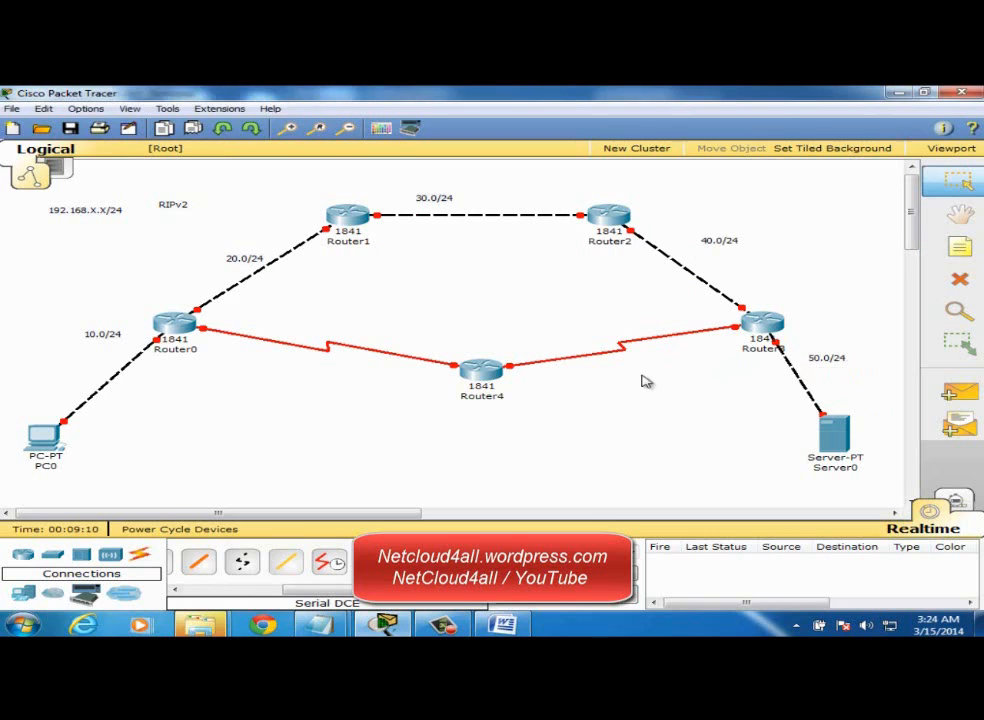
- Label the Router3–Router4 serial link with a note reading "60.0/24"
{"action": "left_click", "coordinate": [580, 384]}
{"action": "type", "text": "60.0/24"}
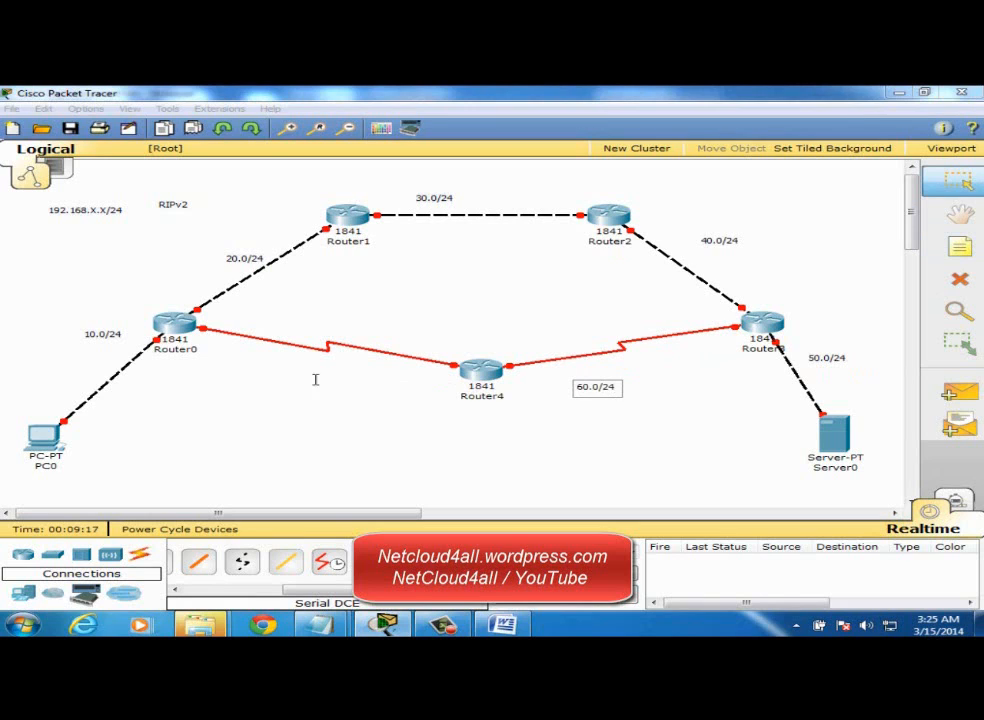
{"action": "left_click", "coordinate": [288, 387]}
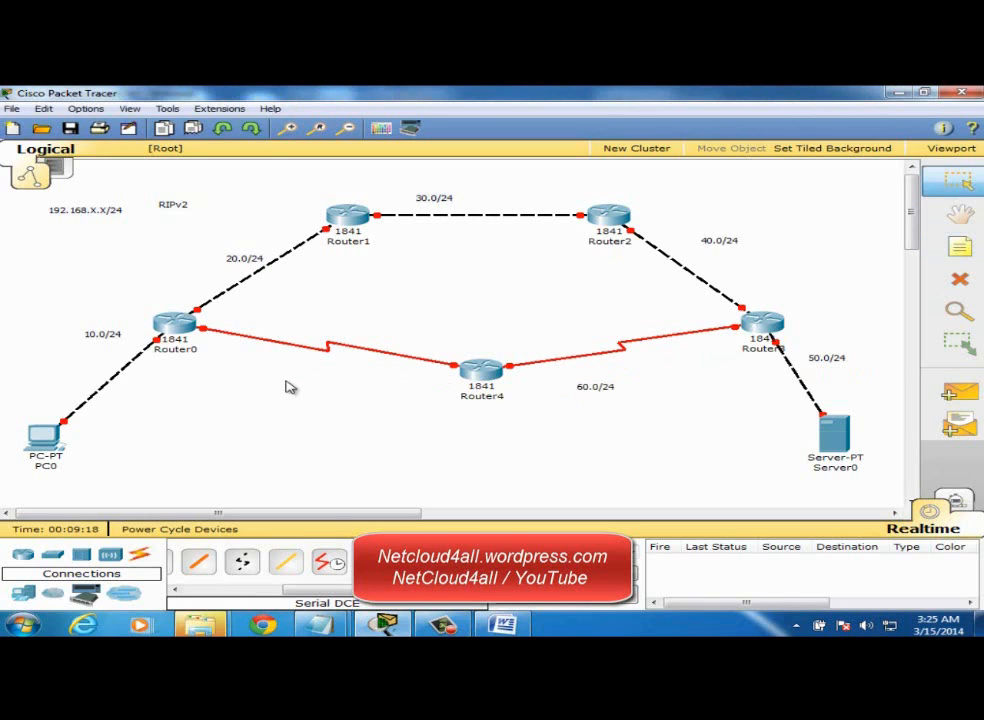
- Label the Router0–Router4 serial link with a "70.0/24" note and shift the 30.0/24 note closer to its link's midpoint
{"action": "key", "text": "m"}
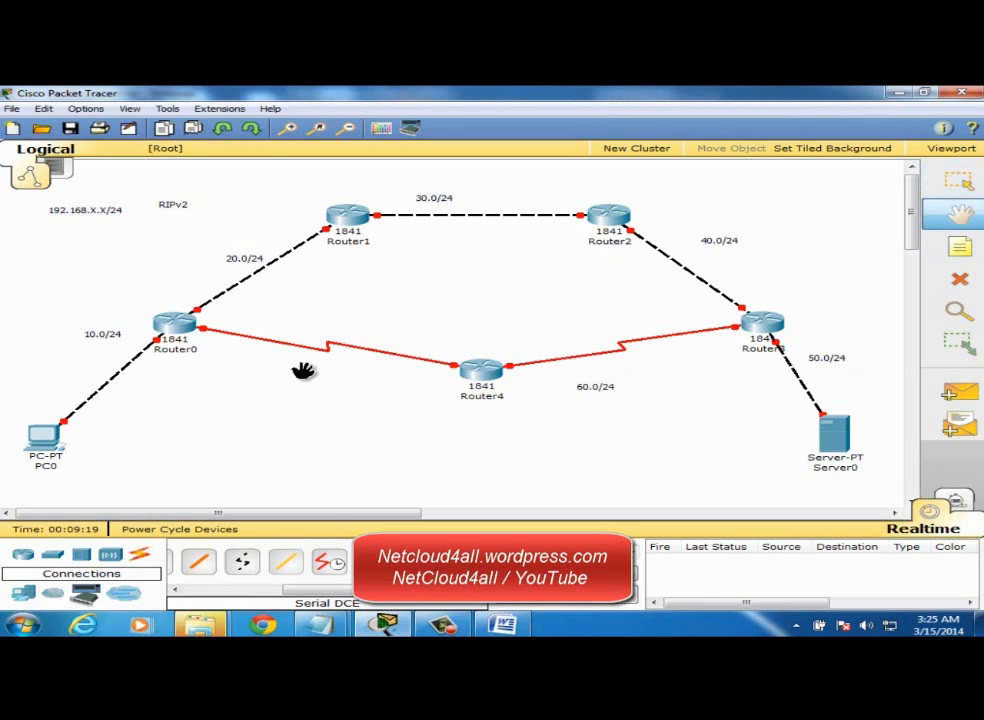
{"action": "left_click", "coordinate": [964, 173]}
{"action": "key", "text": "n"}
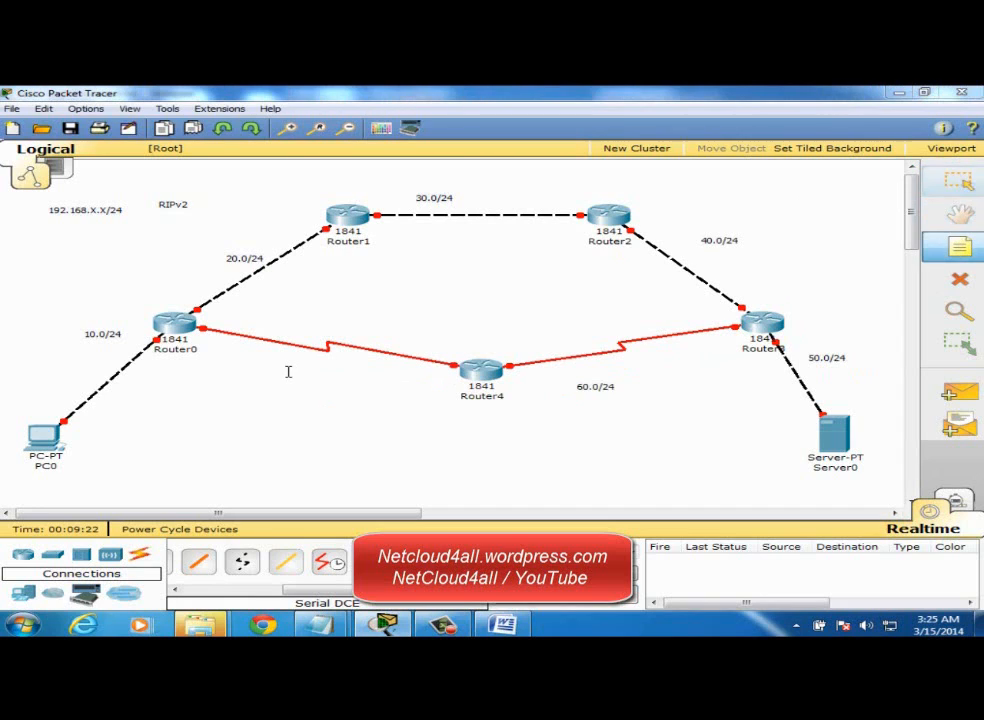
{"action": "left_click", "coordinate": [288, 374]}
{"action": "type", "text": "70.0/24"}
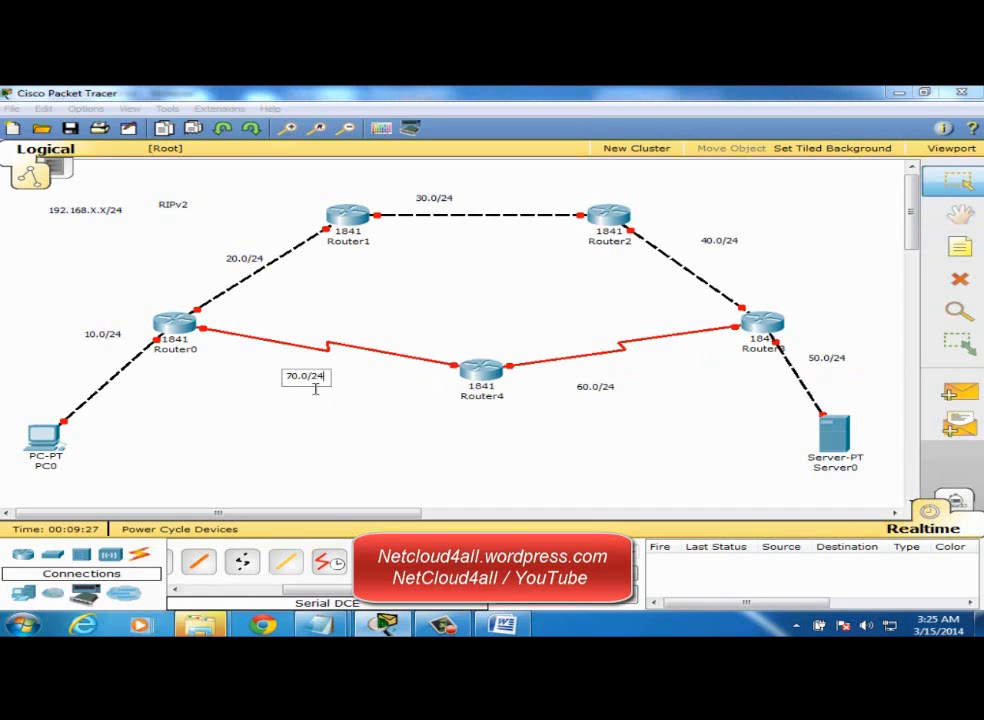
{"action": "left_click", "coordinate": [329, 426]}
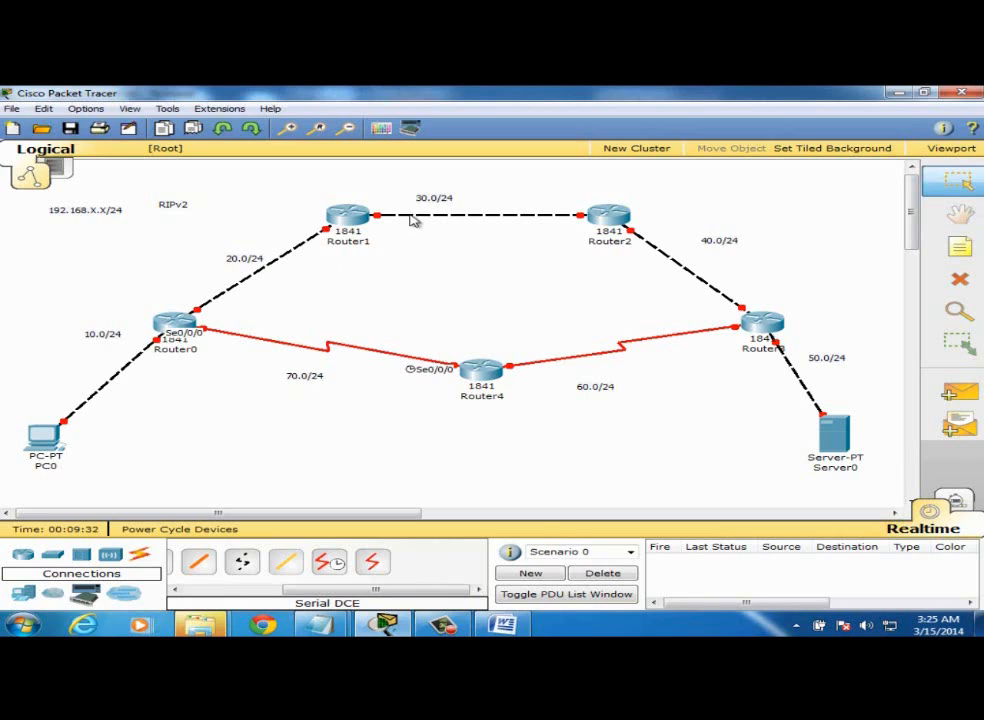
{"action": "left_click_drag", "start_coordinate": [439, 204], "coordinate": [470, 205]}
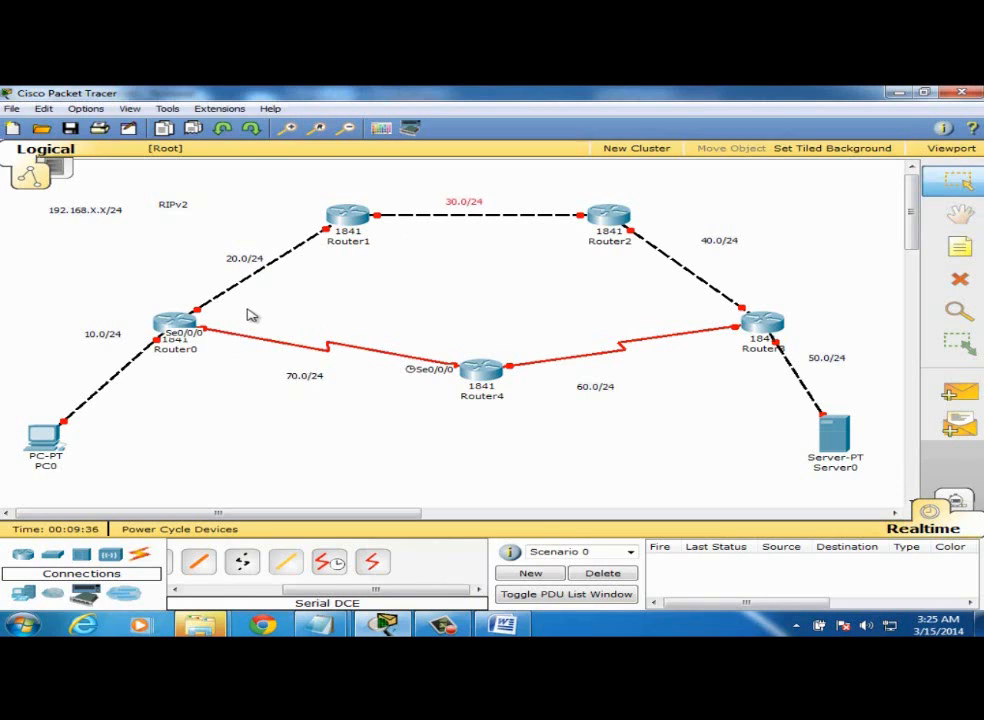
- Decline the initial configuration dialog in Router0's command line interface and enter privileged EXEC mode
{"action": "left_click", "coordinate": [176, 322]}
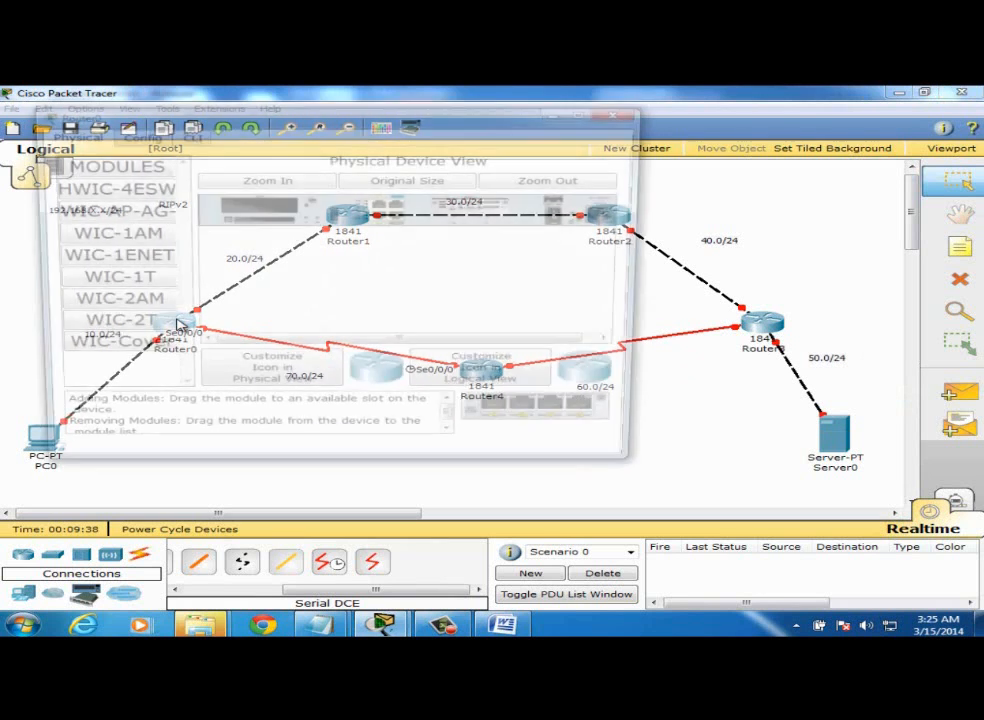
{"action": "left_click", "coordinate": [186, 136]}
{"action": "double_click", "coordinate": [152, 111]}
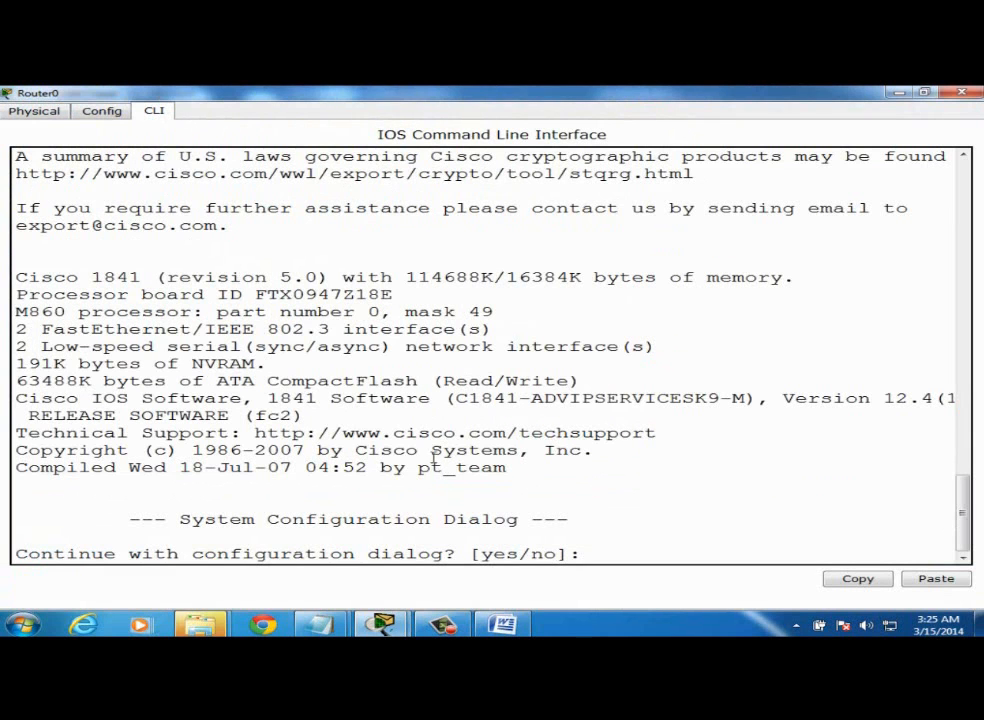
{"action": "type", "text": "no"}
{"action": "key", "text": "Return"}
{"action": "key", "text": "Return"}
{"action": "type", "text": "ena"}
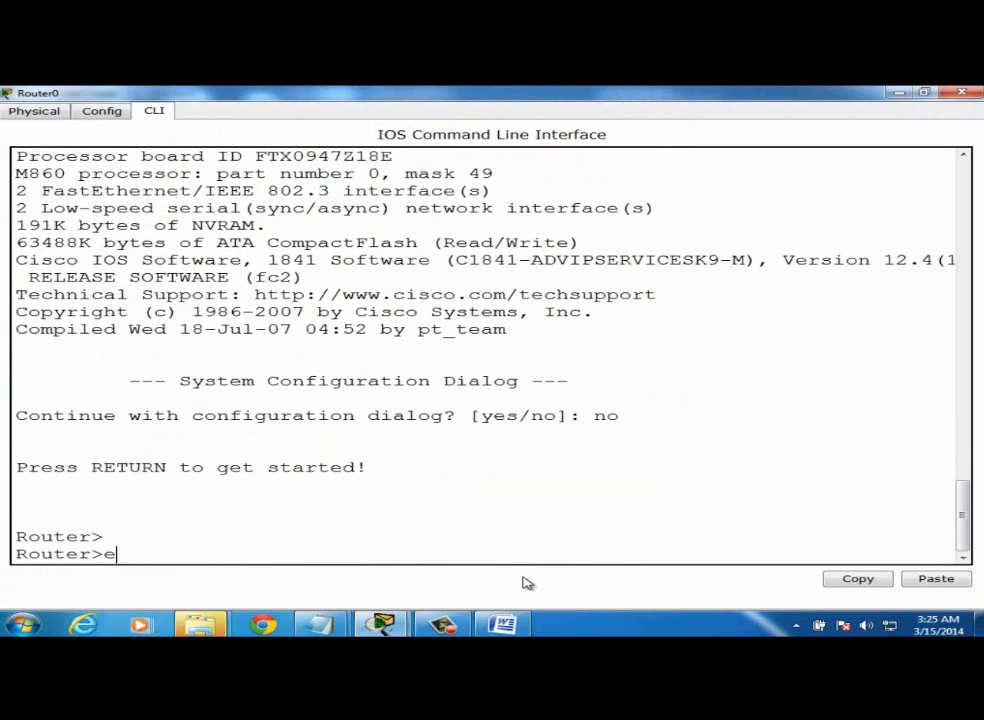
{"action": "key", "text": "Return"}
{"action": "key", "text": "Return"}
- Enter global configuration mode on Router0 and set its hostname to R1
{"action": "type", "text": "config t"}
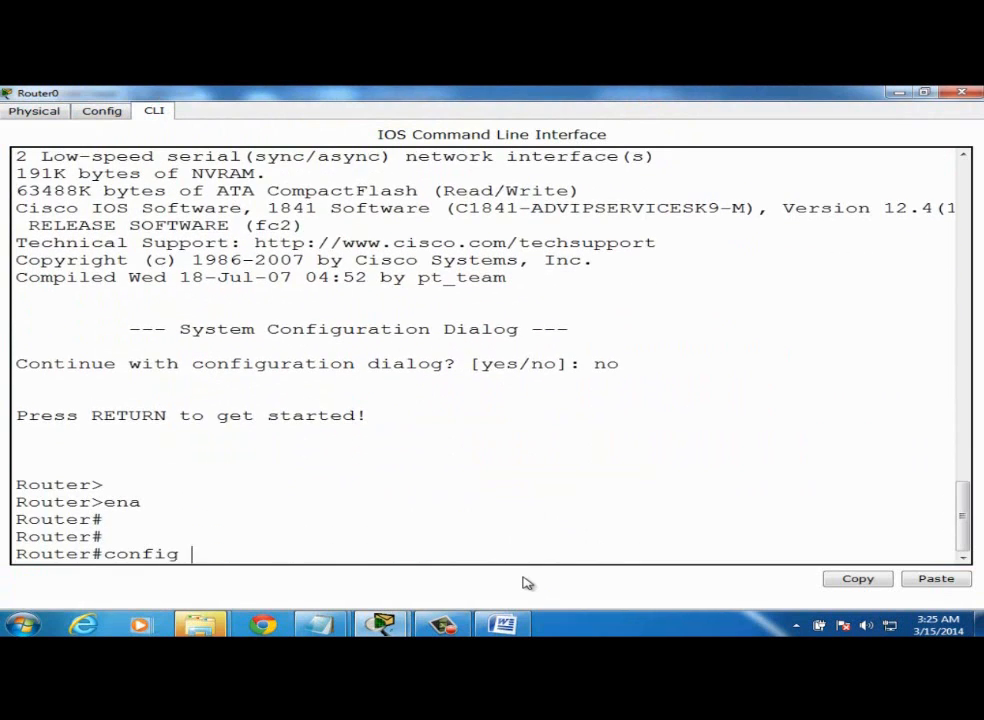
{"action": "key", "text": "Return"}
{"action": "key", "text": "Return"}
{"action": "key", "text": "Return"}
{"action": "key", "text": "Return"}
{"action": "type", "text": "host"}
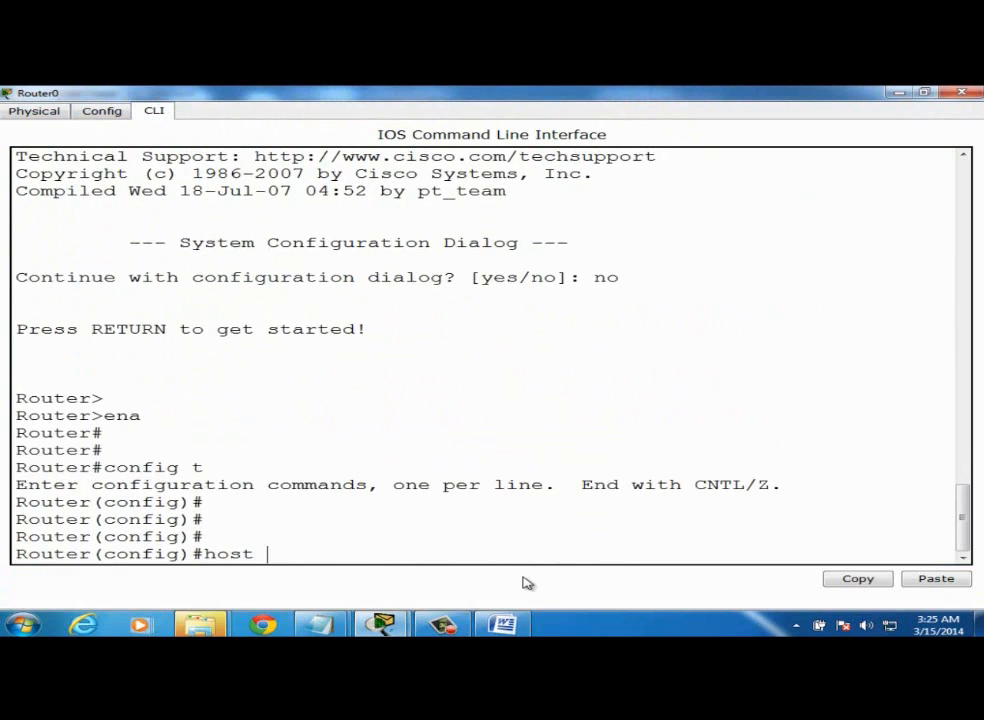
{"action": "type", "text": " R1"}
{"action": "key", "text": "Return"}
{"action": "key", "text": "Return"}
{"action": "key", "text": "Return"}
- Assign IP address 192.168.10.1 with mask 255.255.255.0 to R1's FastEthernet 0/0 interface
{"action": "type", "text": "int"}
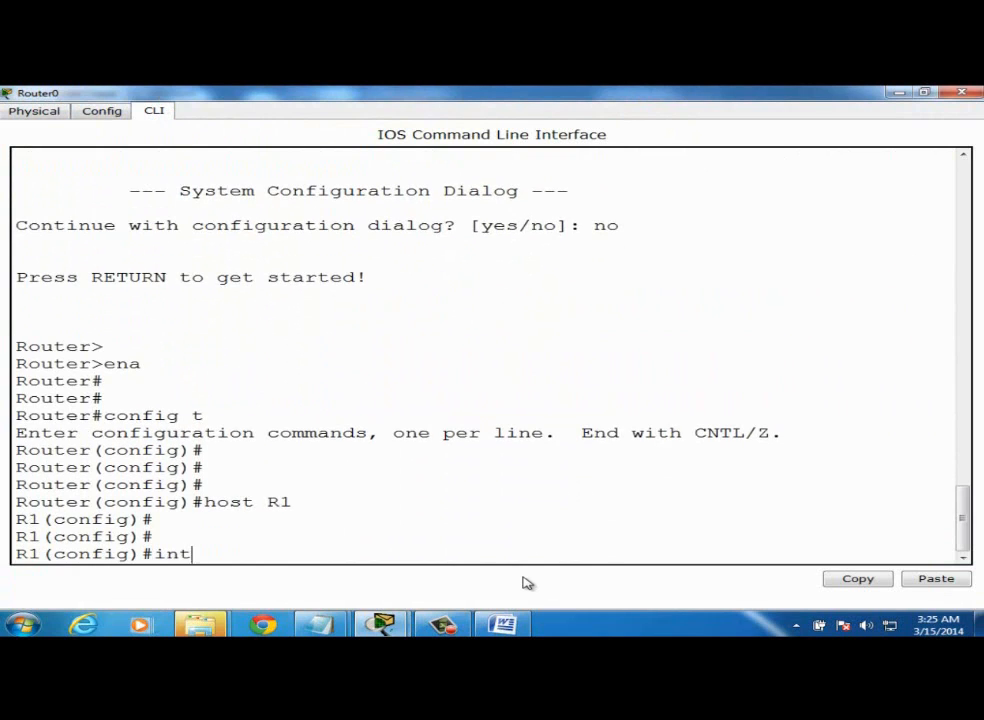
{"action": "type", "text": "er f 0/0"}
{"action": "key", "text": "Return"}
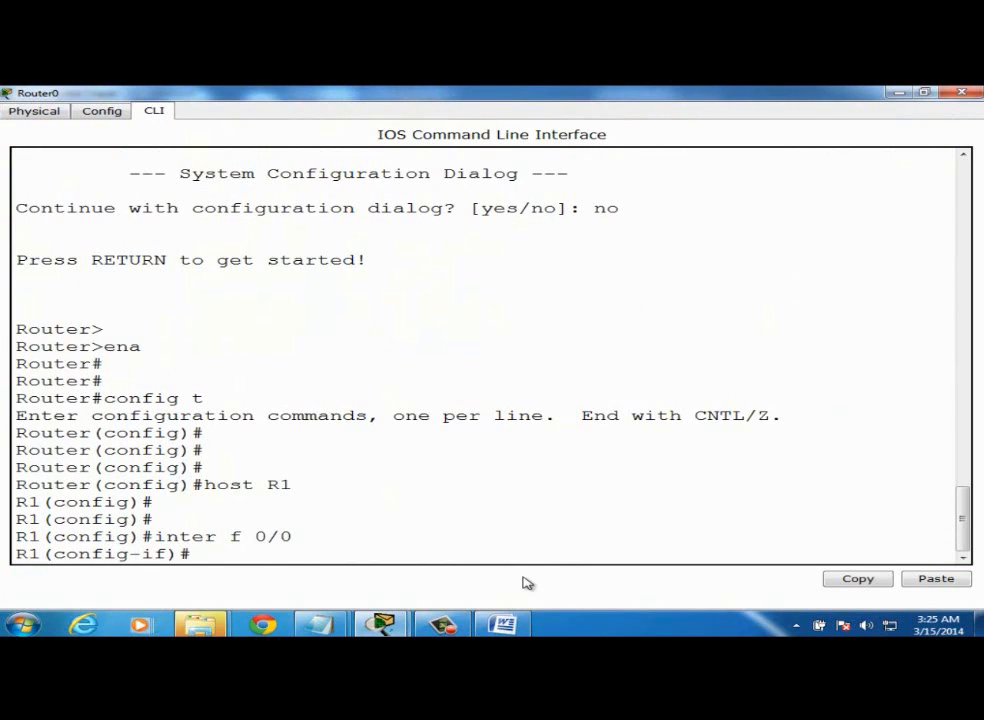
{"action": "type", "text": "ip add"}
{"action": "key", "text": "Tab"}
{"action": "type", "text": "19"}
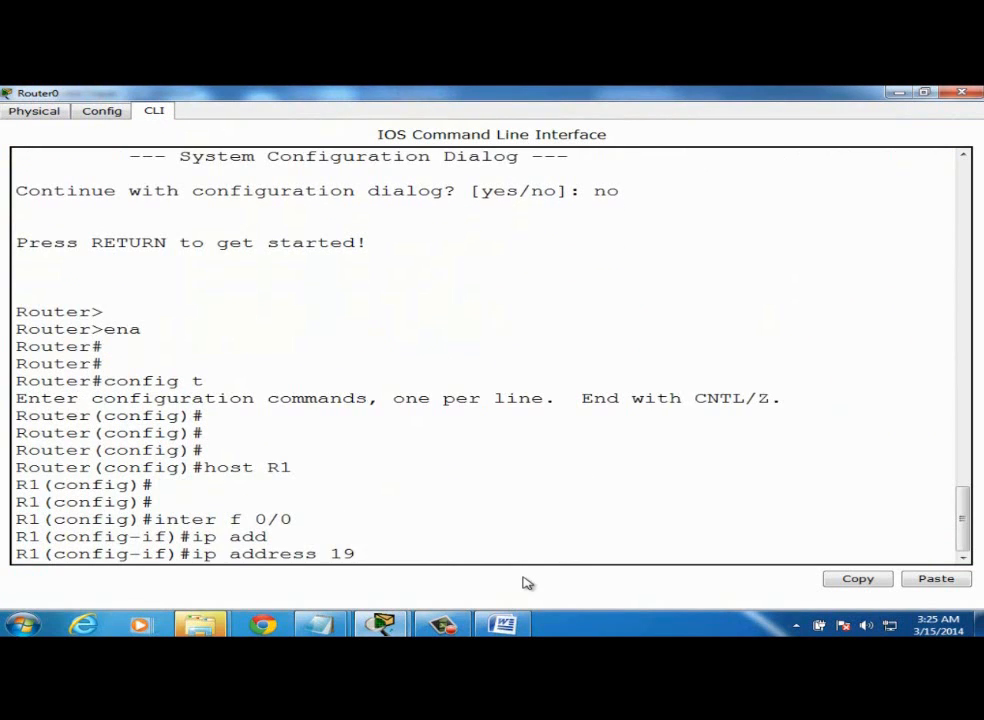
{"action": "type", "text": "2.168.10.1 2"}
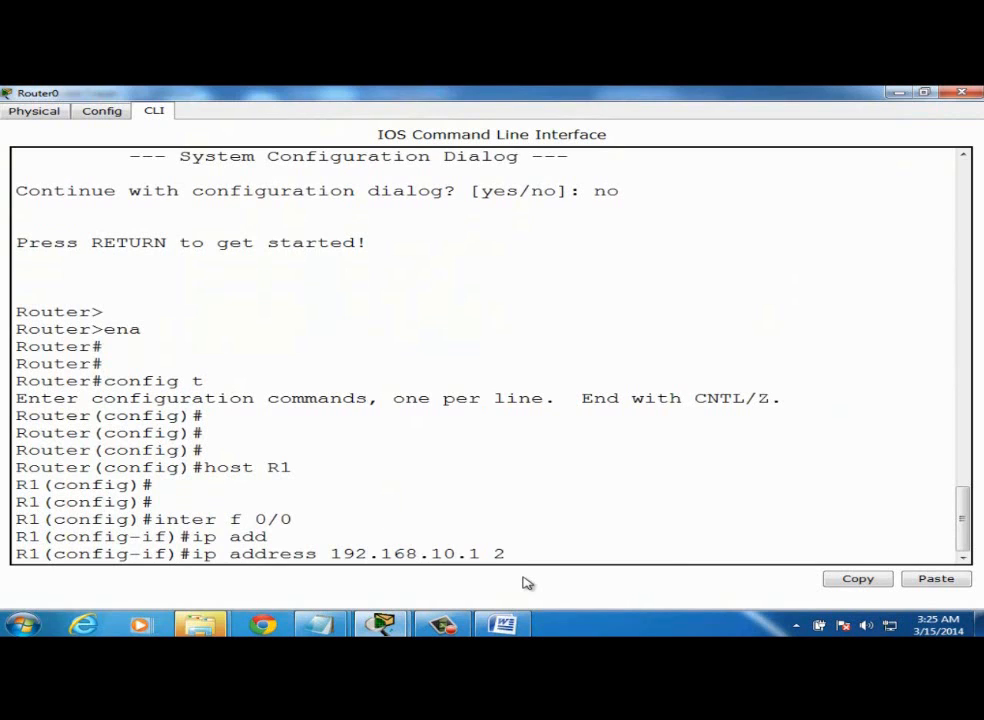
{"action": "type", "text": "55.255.255.0"}
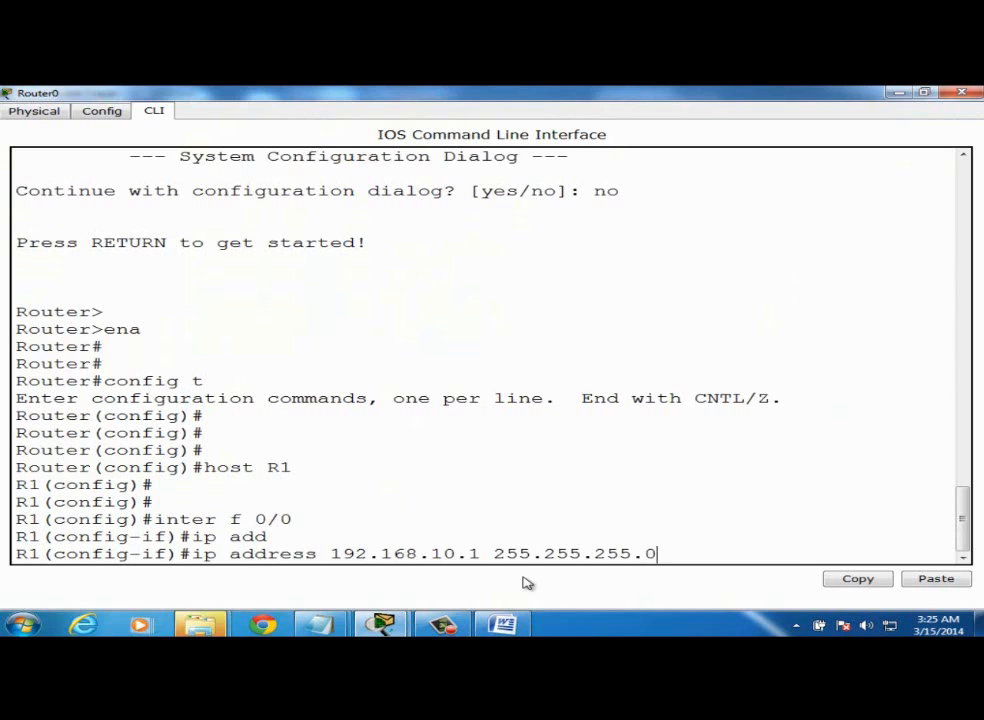
{"action": "key", "text": "Return"}
- Enable R1's FastEthernet 0/0 interface with no shutdown
{"action": "type", "text": "no sh"}
{"action": "key", "text": "Tab"}
{"action": "key", "text": "Return"}
{"action": "key", "text": "Return"}
{"action": "key", "text": "Return"}
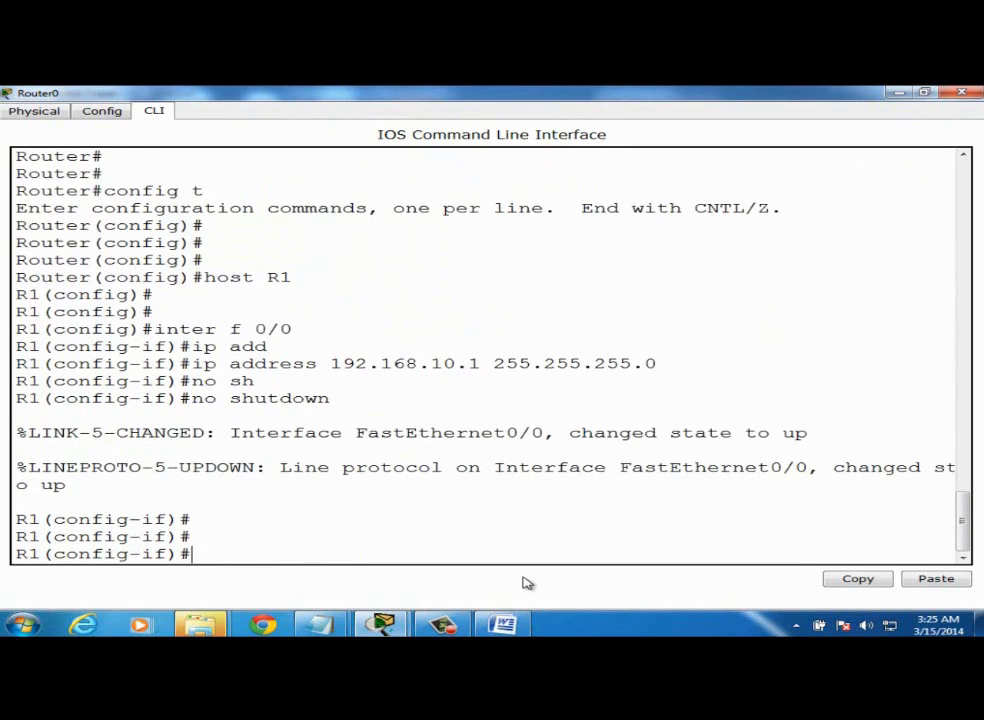
- Assign IP address 192.168.20.1 with mask 255.255.255.0 to R1's FastEthernet 0/1 interface
{"action": "key", "text": "Up"}
{"action": "key", "text": "Up"}
{"action": "key", "text": "Up"}
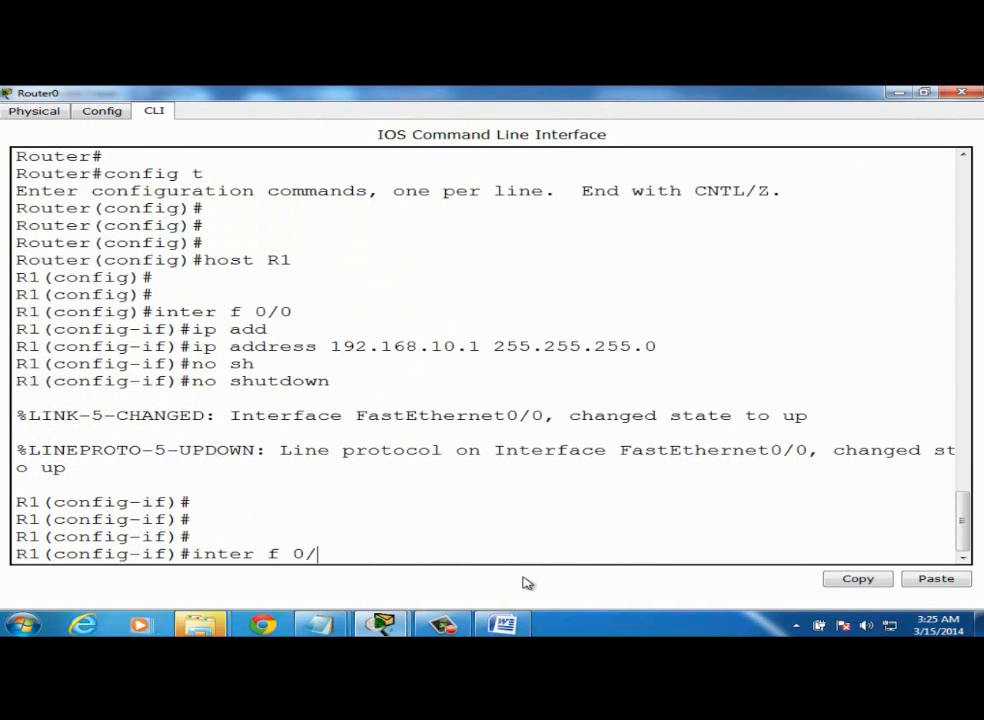
{"action": "type", "text": "1"}
{"action": "key", "text": "Return"}
{"action": "key", "text": "Return"}
{"action": "key", "text": "Return"}
{"action": "key", "text": "Return"}
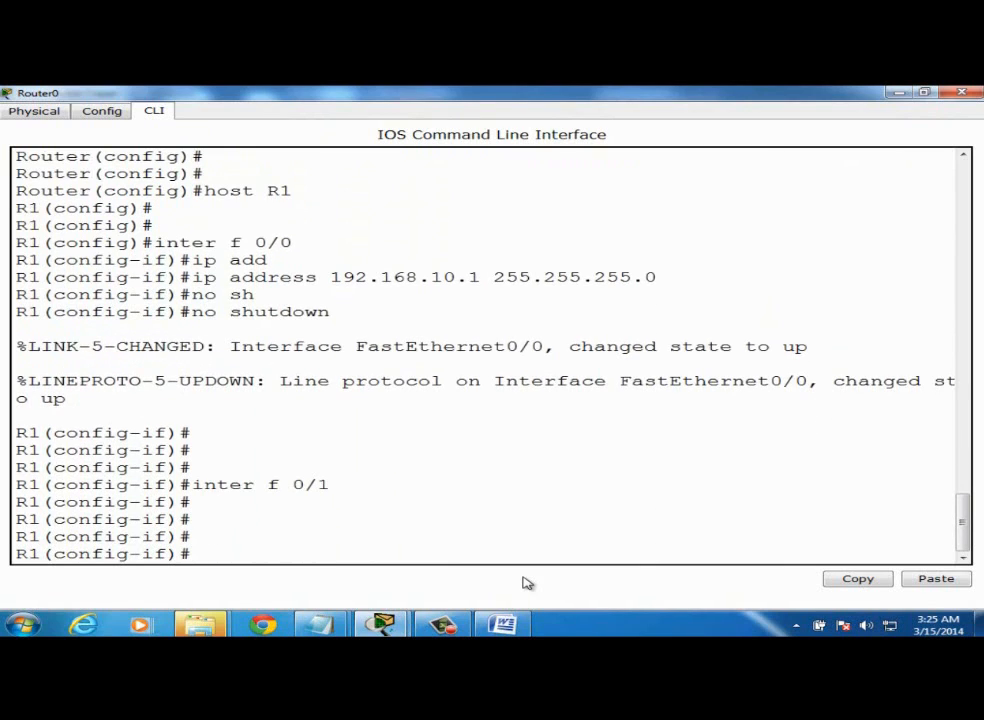
{"action": "key", "text": "Up"}
{"action": "key", "text": "Up"}
{"action": "key", "text": "Up"}
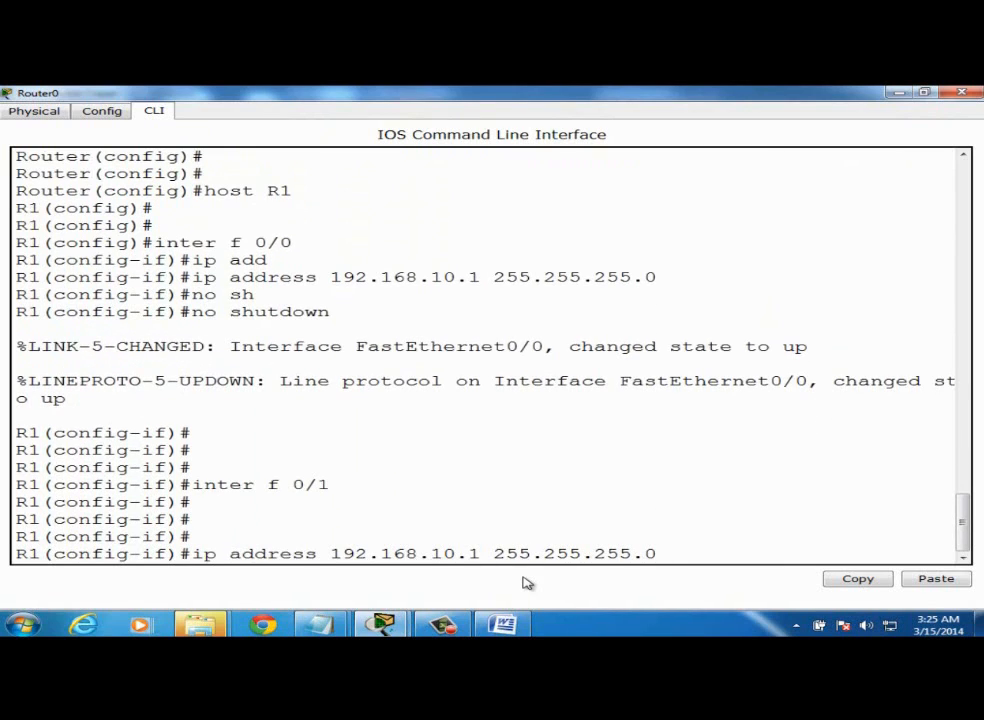
{"action": "key", "text": "BackSpace"}
{"action": "type", "text": "2"}
{"action": "key", "text": "Return"}
{"action": "key", "text": "Return"}
{"action": "key", "text": "Return"}
{"action": "key", "text": "Return"}
{"action": "key", "text": "Return"}
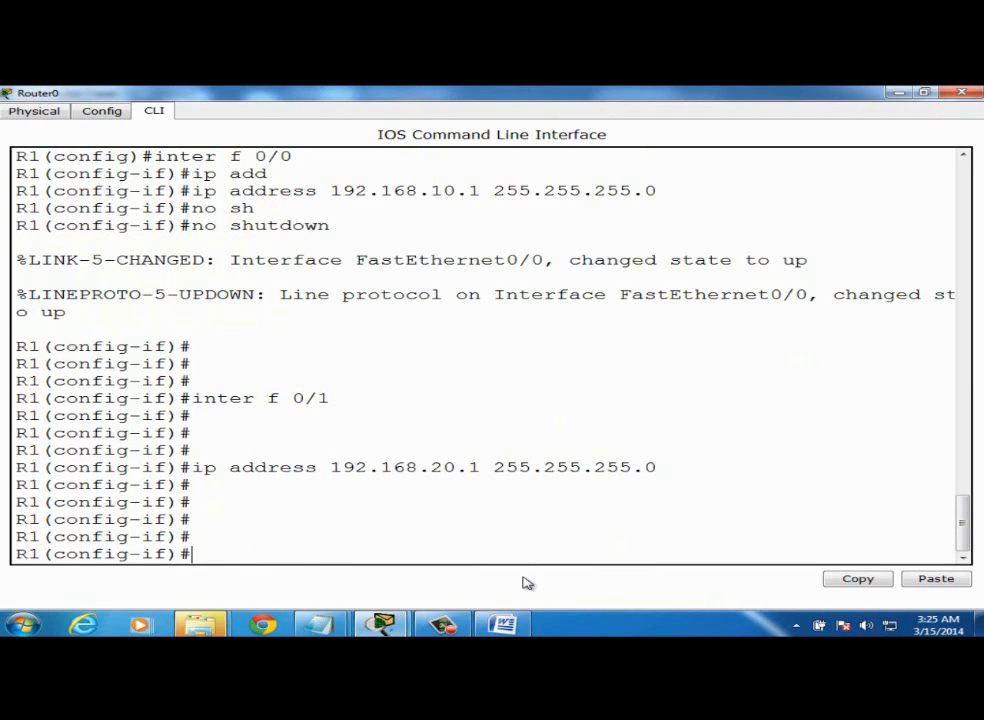
- Enable R1's FastEthernet 0/1 interface with no shutdown
{"action": "type", "text": "no sh"}
{"action": "key", "text": "Tab"}
{"action": "key", "text": "Return"}
{"action": "key", "text": "Return"}
{"action": "key", "text": "Return"}
{"action": "key", "text": "Return"}
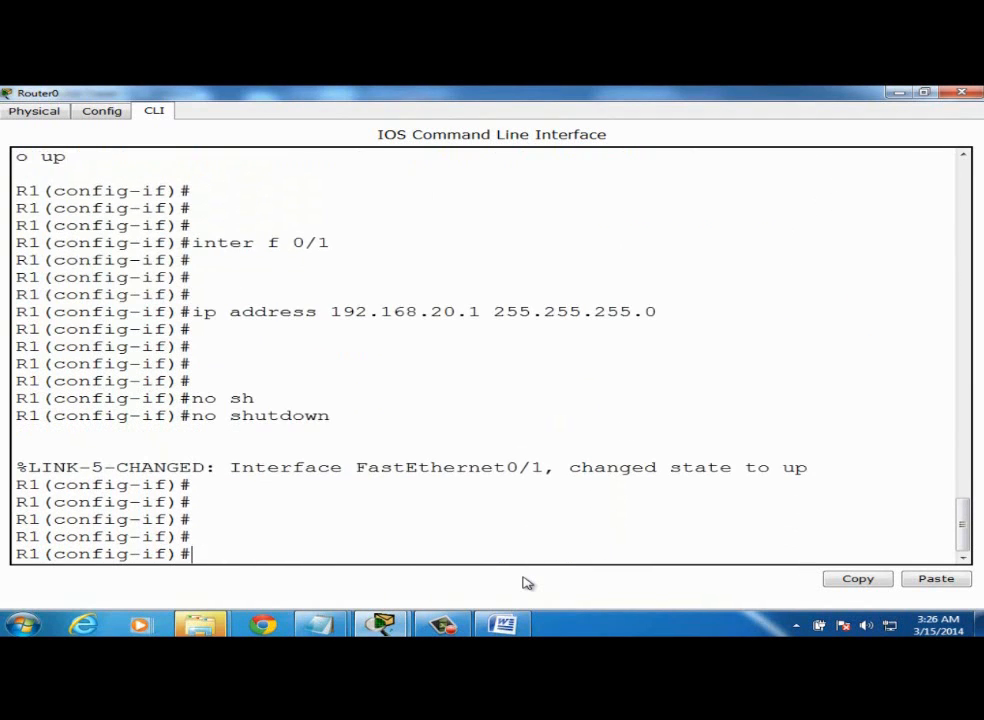
- Assign IP address 192.168.70.1 with mask 255.255.255.0 to R1's serial 0/0/0 interface
{"action": "type", "text": "inter s "}
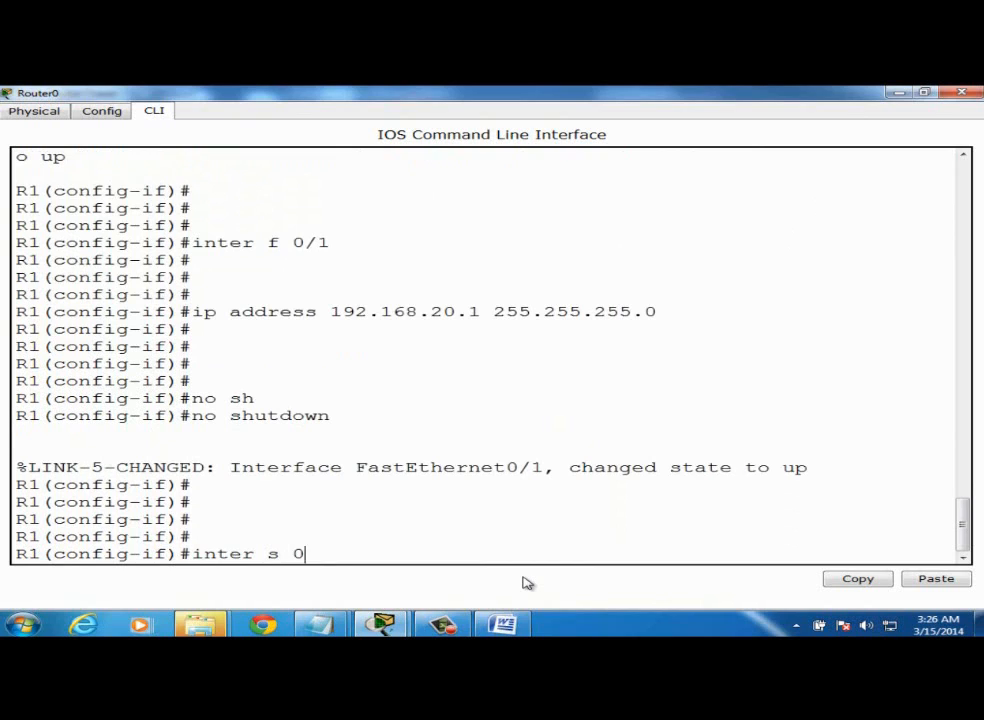
{"action": "type", "text": "0/0/0"}
{"action": "key", "text": "Return"}
{"action": "type", "text": "ip add"}
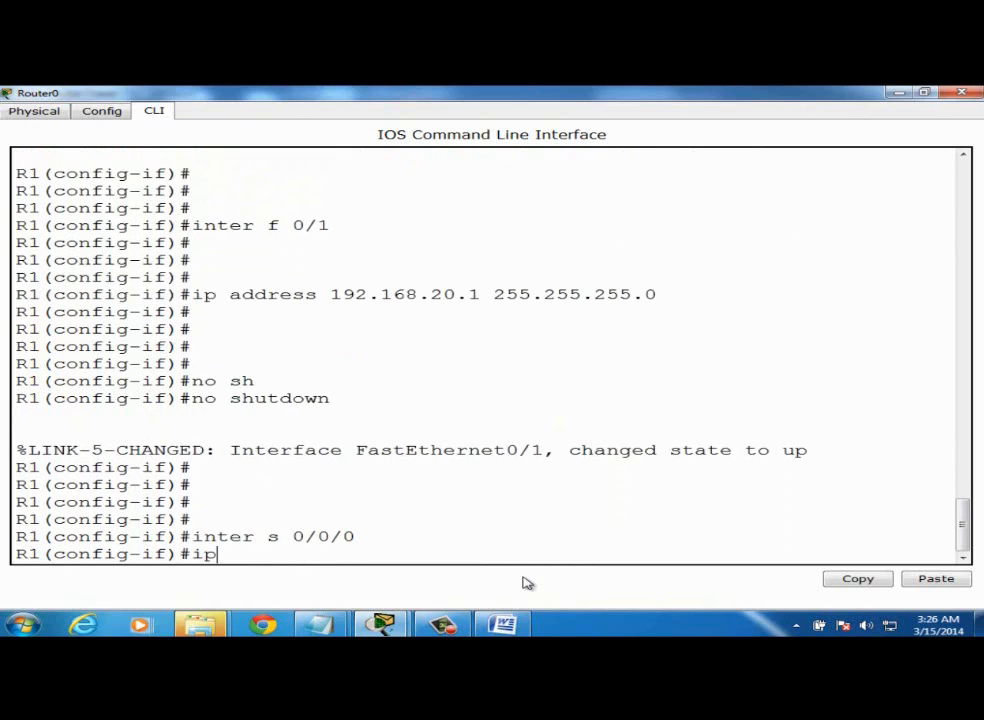
{"action": "key", "text": "Tab"}
{"action": "type", "text": "192"}
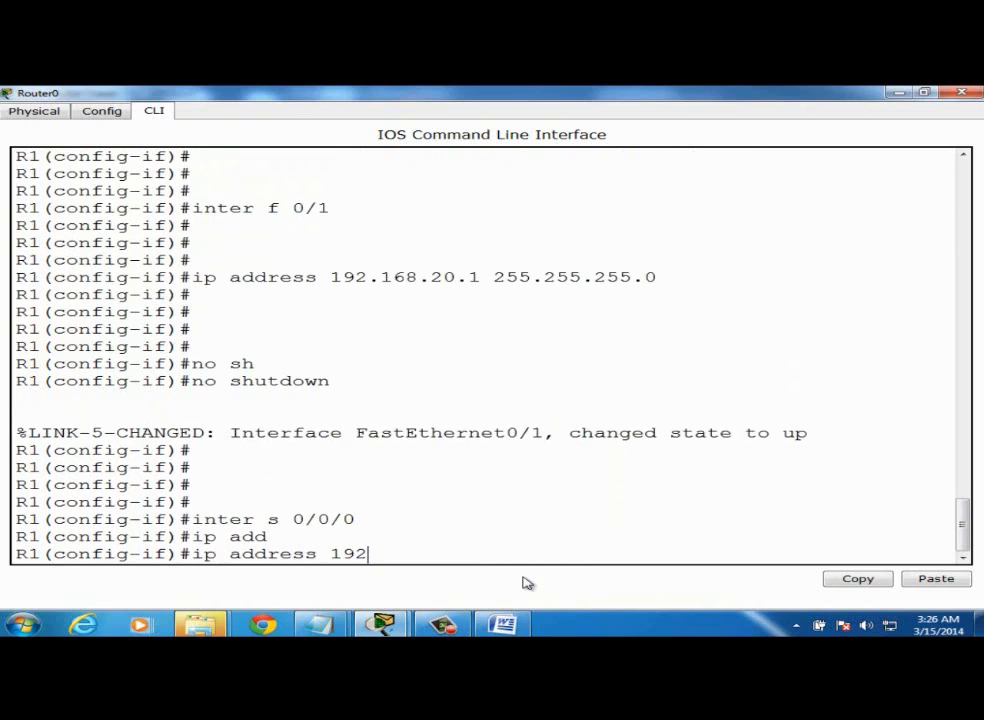
{"action": "type", "text": ".168.70.1 255."}
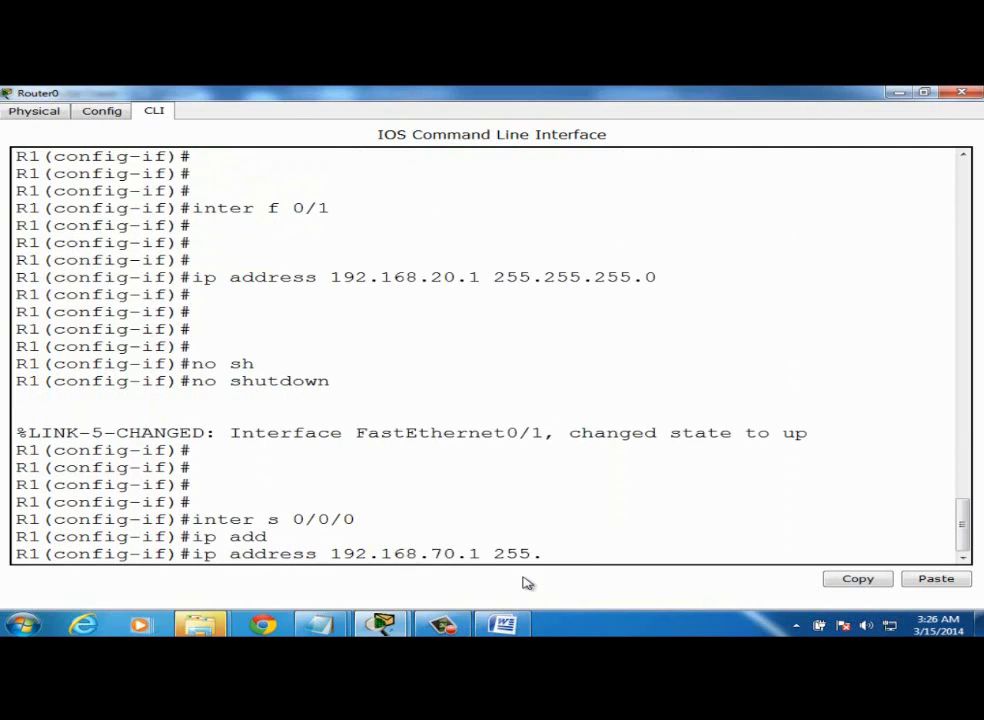
{"action": "type", "text": "255.255.0"}
{"action": "key", "text": "Return"}
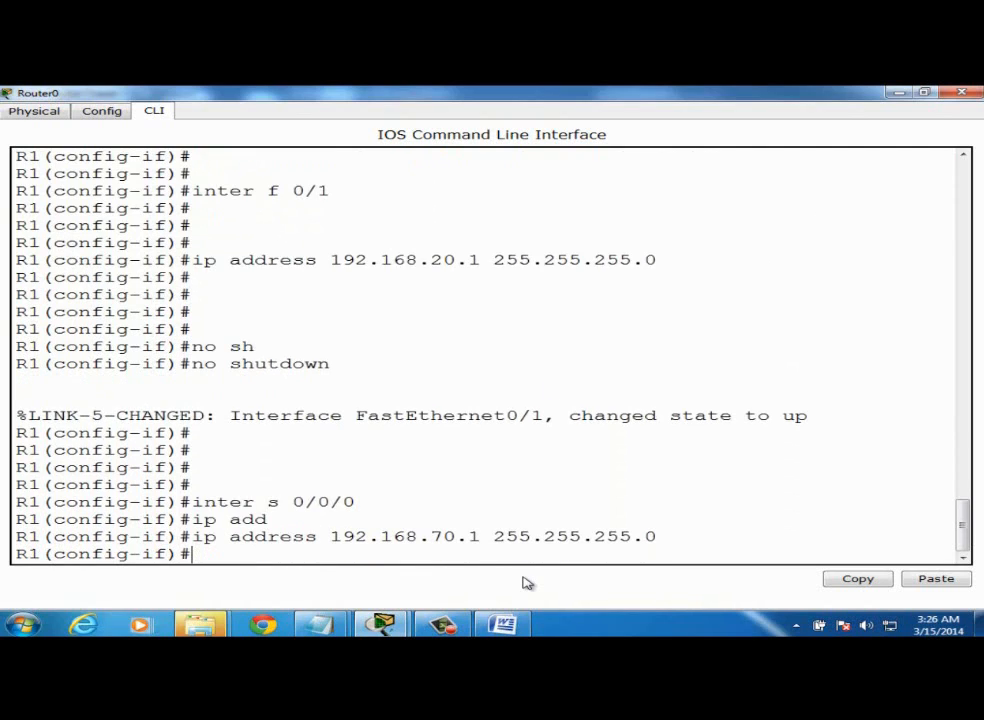
- Enable R1's serial 0/0/0 interface with no shutdown
{"action": "type", "text": "no sh"}
{"action": "key", "text": "Return"}
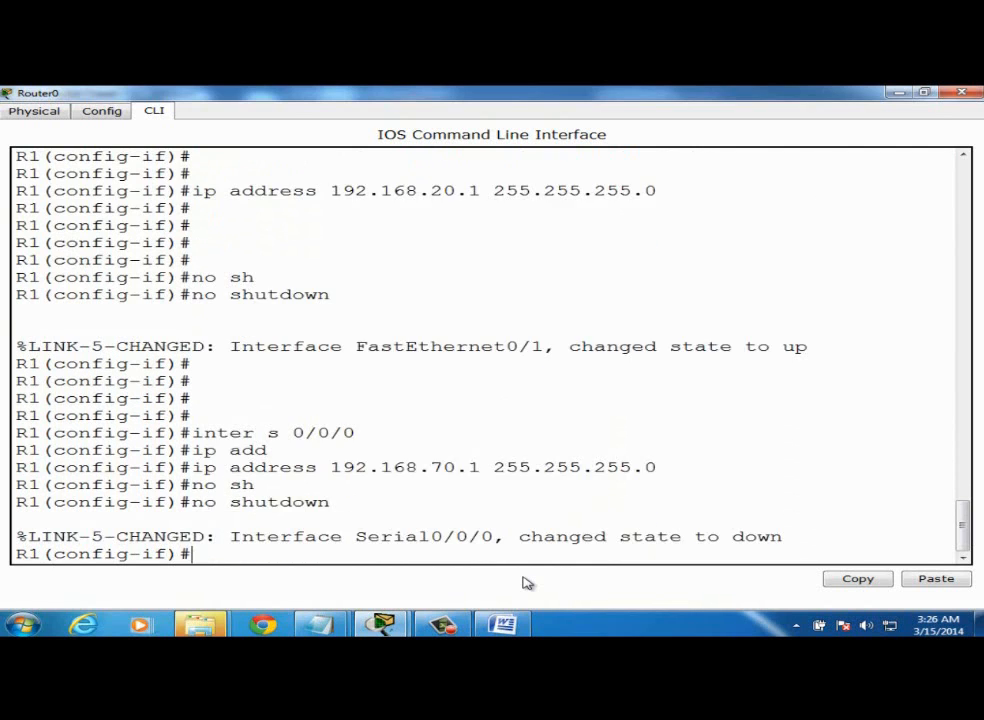
{"action": "key", "text": "Return"}
{"action": "key", "text": "Return"}
- Leave configuration mode on R1 and save its configuration with wr me
{"action": "key", "text": "ctrl+z"}
{"action": "key", "text": "Return"}
{"action": "type", "text": "wr me"}
{"action": "key", "text": "Return"}
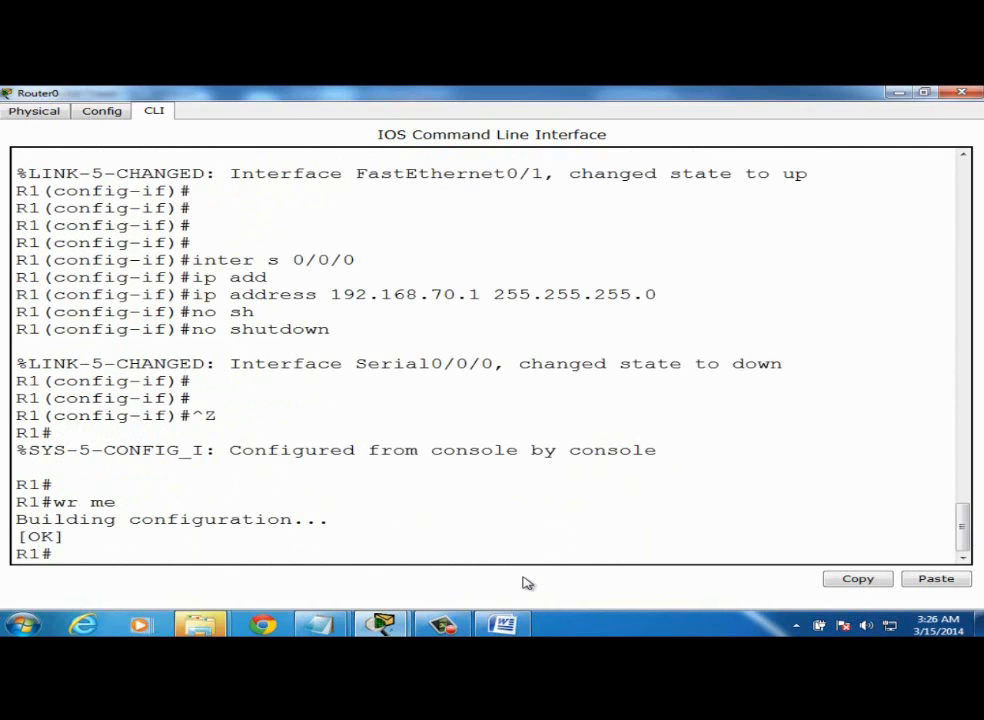
- Return from R1's console to the topology and check which Router1 port connects to the 20.0/24 link
{"action": "left_click", "coordinate": [965, 92]}
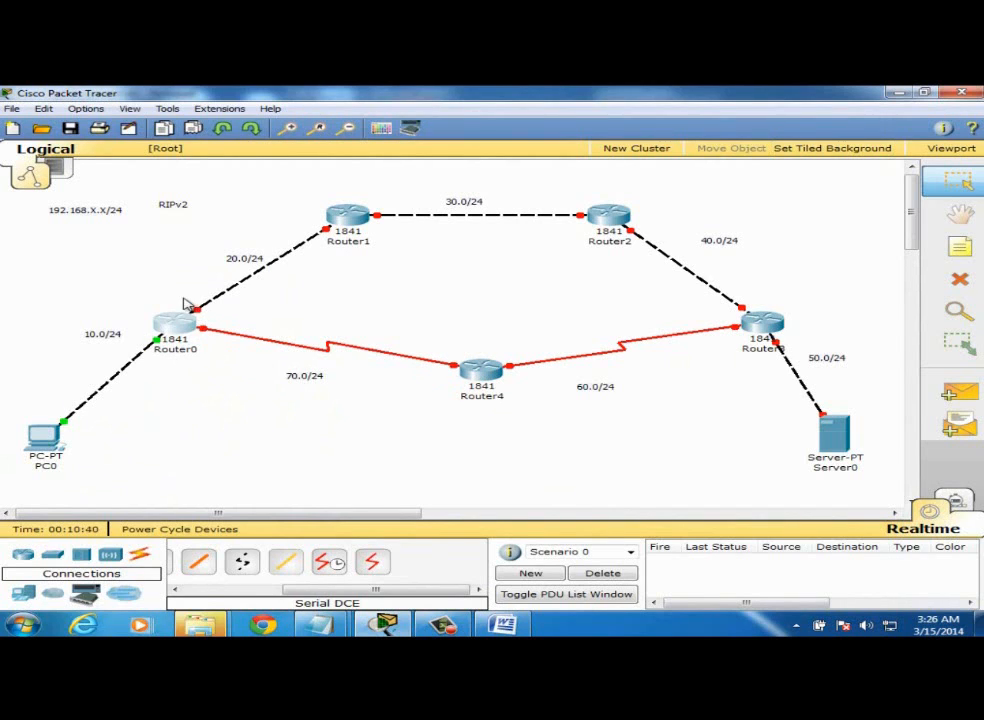
{"action": "left_click", "coordinate": [349, 222]}
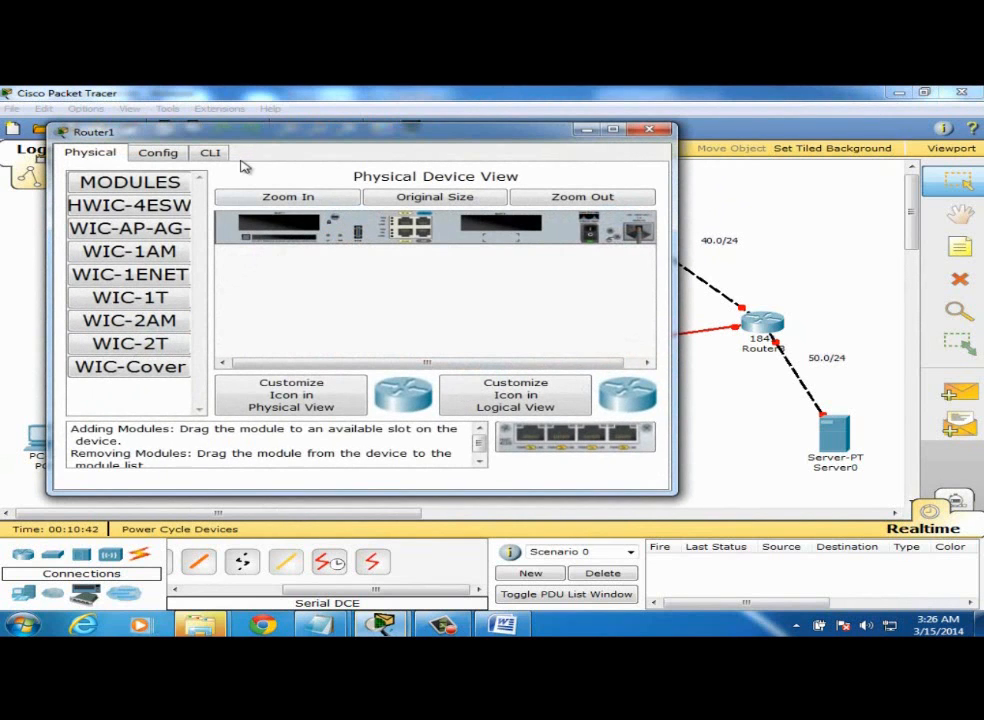
{"action": "left_click", "coordinate": [649, 129]}
{"action": "mouse_move", "coordinate": [322, 230]}
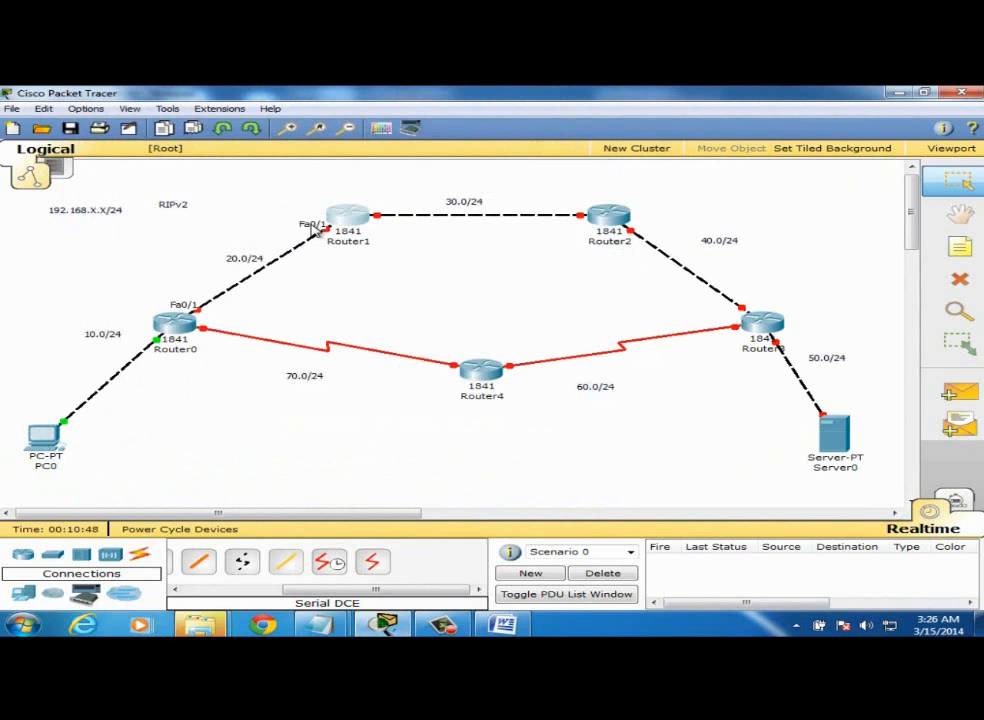
- Open Router1's command line in a maximized window and decline the initial configuration dialog
{"action": "left_click", "coordinate": [320, 218]}
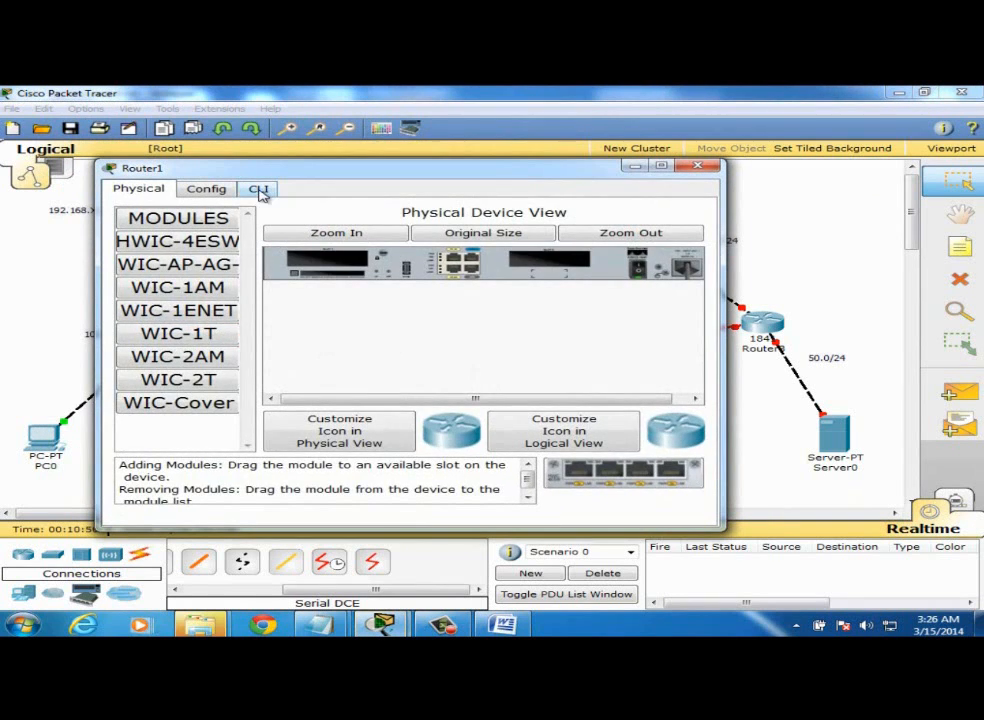
{"action": "left_click", "coordinate": [262, 191]}
{"action": "double_click", "coordinate": [262, 167]}
{"action": "type", "text": "n"}
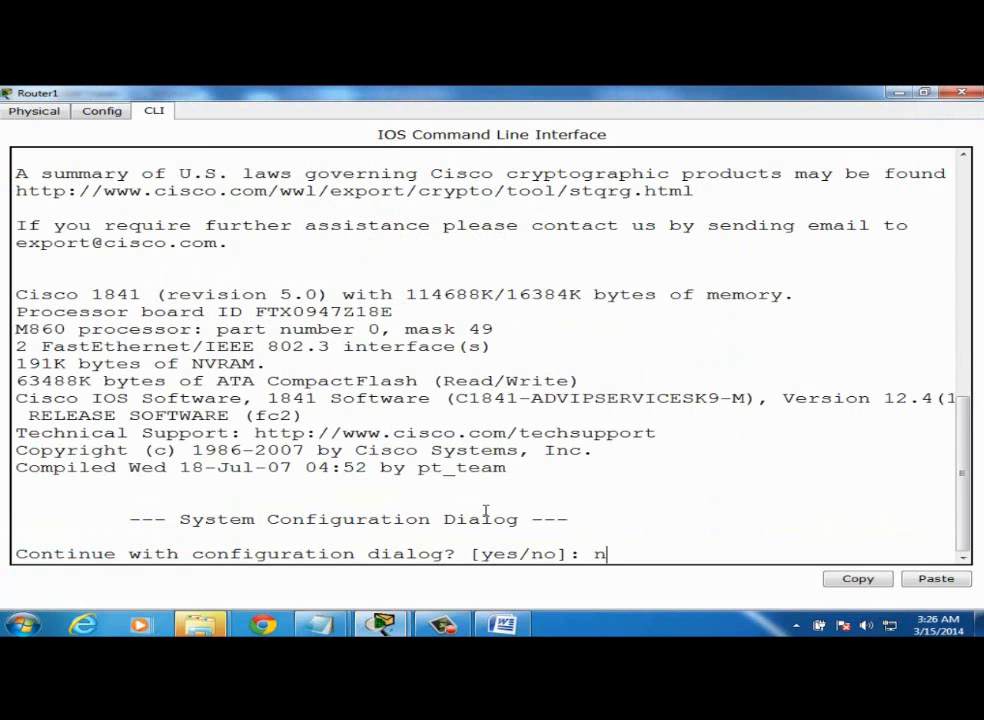
{"action": "type", "text": "o"}
{"action": "key", "text": "Return"}
{"action": "key", "text": "Return"}
{"action": "key", "text": "Return"}
- Enter privileged and global configuration mode on Router1 and set its hostname to R2
{"action": "type", "text": "ena"}
{"action": "key", "text": "Return"}
{"action": "type", "text": "confi"}
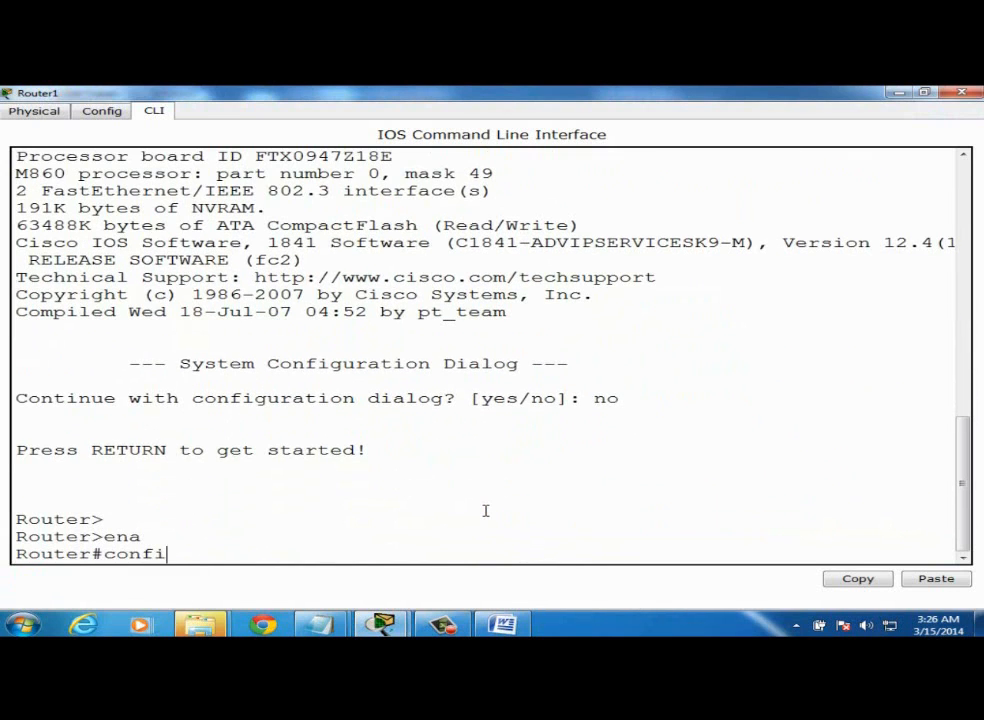
{"action": "type", "text": "g t"}
{"action": "key", "text": "Return"}
{"action": "key", "text": "Return"}
{"action": "type", "text": "host"}
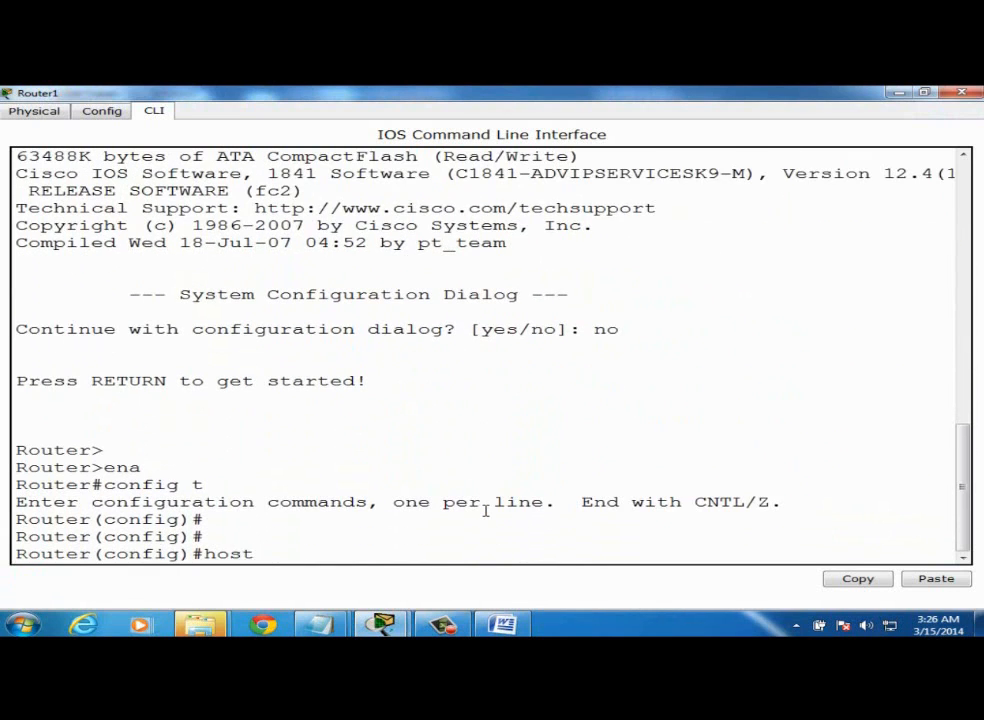
{"action": "type", "text": " R2"}
{"action": "key", "text": "Return"}
{"action": "key", "text": "Return"}
{"action": "key", "text": "Return"}
- Assign IP address 192.168.20.2 with mask 255.255.255.0 to R2's FastEthernet 0/1 interface
{"action": "type", "text": "inte"}
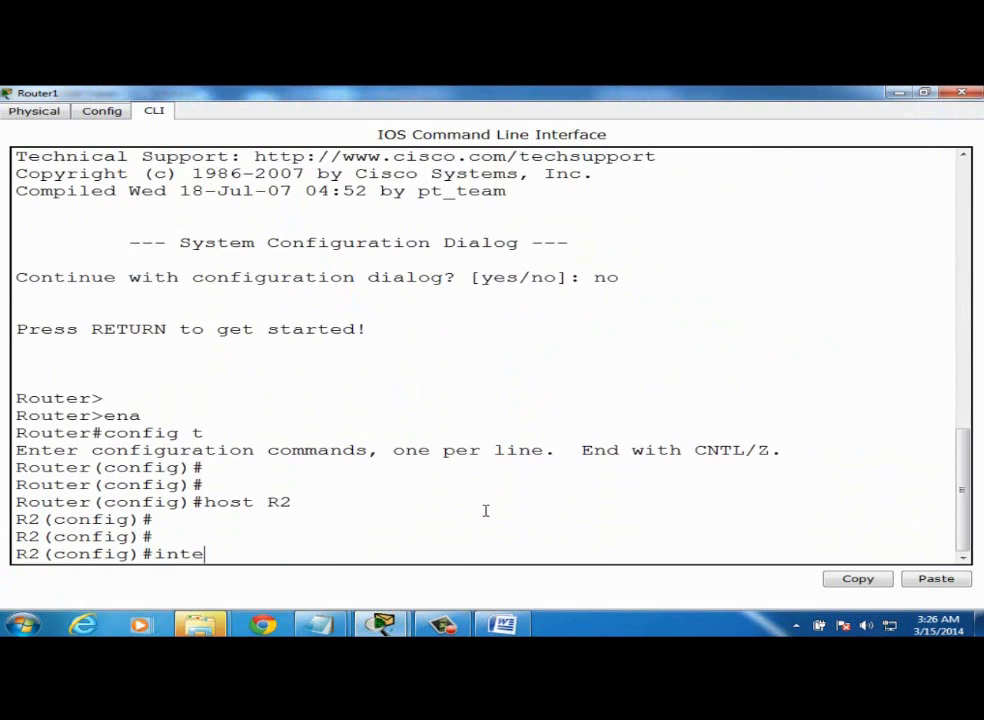
{"action": "type", "text": "r f 0/1"}
{"action": "key", "text": "Return"}
{"action": "type", "text": "ip"}
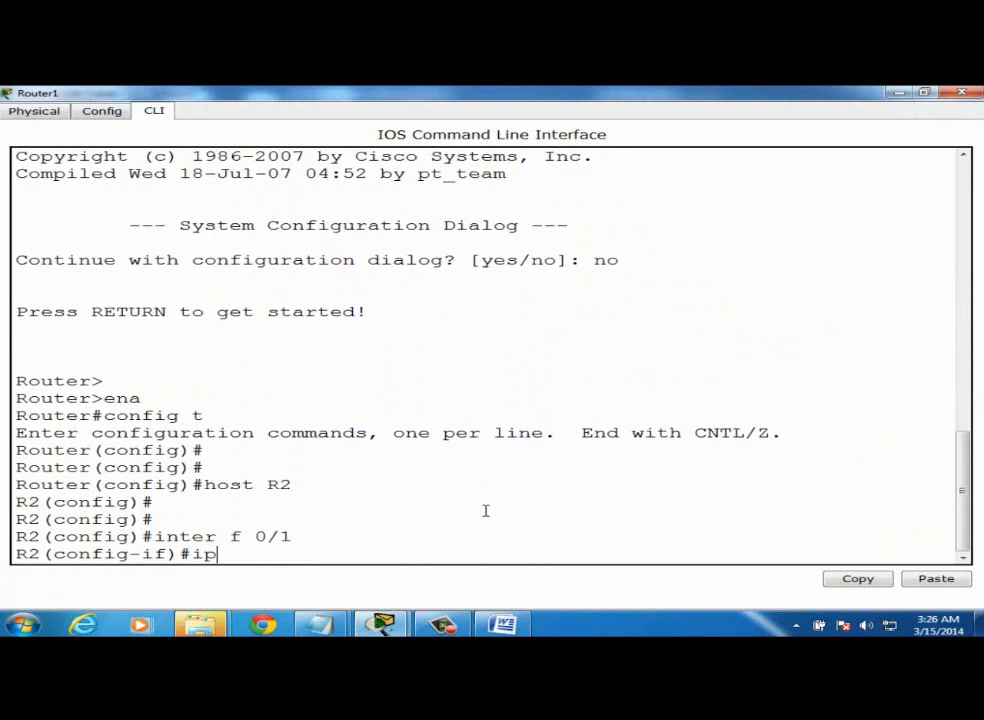
{"action": "type", "text": " add"}
{"action": "key", "text": "Tab"}
{"action": "type", "text": "192.1"}
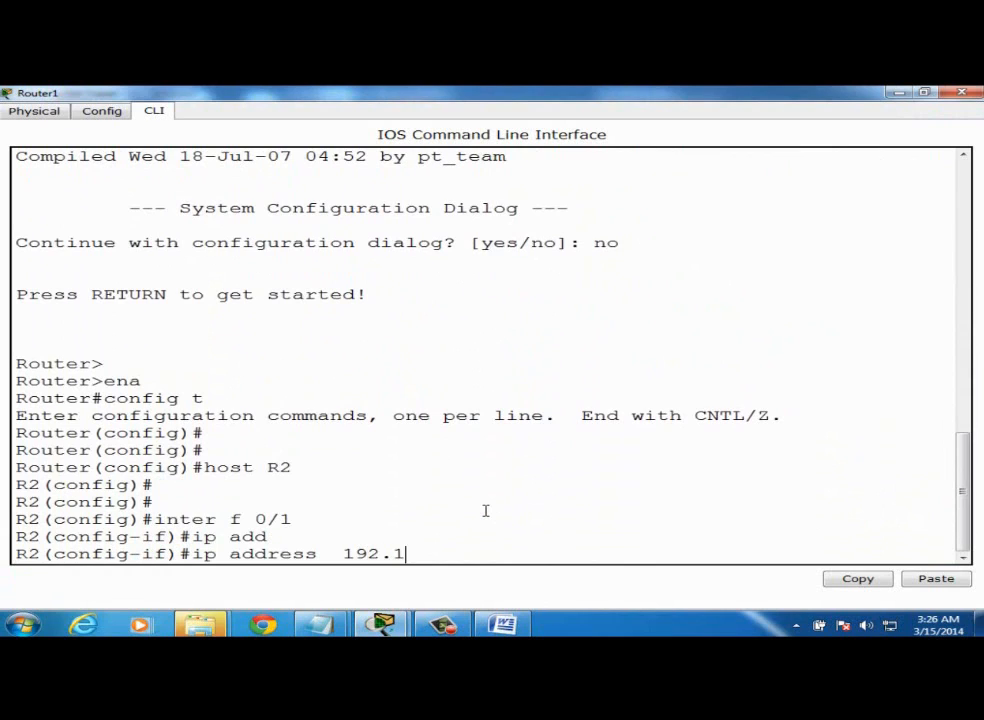
{"action": "type", "text": "68.20.2 255.255.255."}
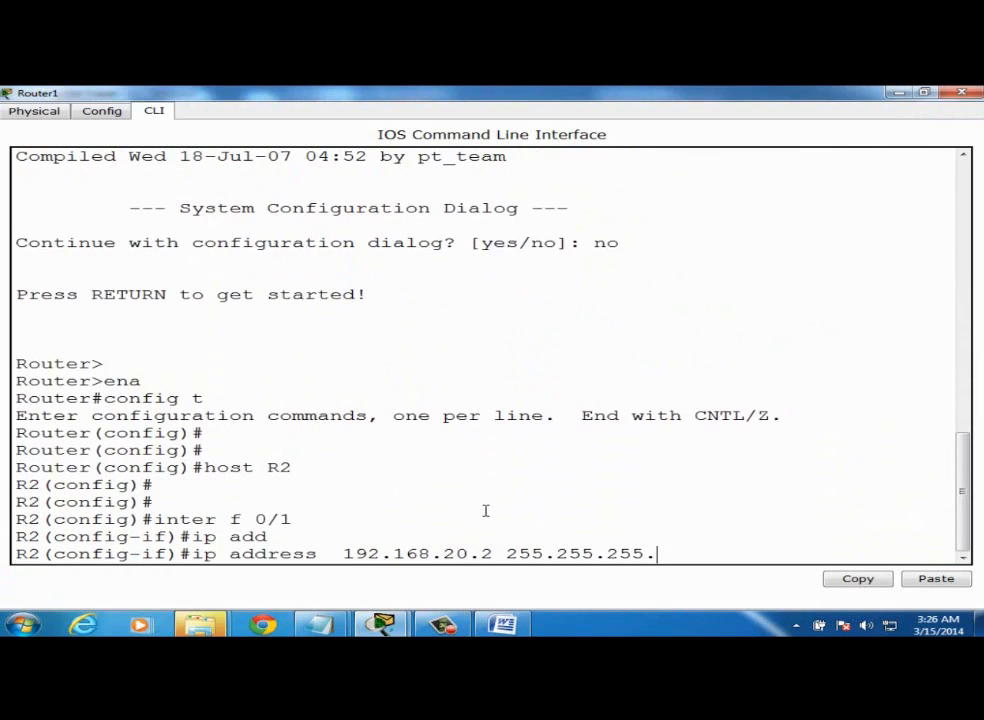
{"action": "type", "text": "0"}
{"action": "key", "text": "Return"}
- Enable R2's FastEthernet 0/1 interface with no shutdown
{"action": "type", "text": "no sh"}
{"action": "key", "text": "Tab"}
{"action": "key", "text": "Return"}
{"action": "key", "text": "Return"}
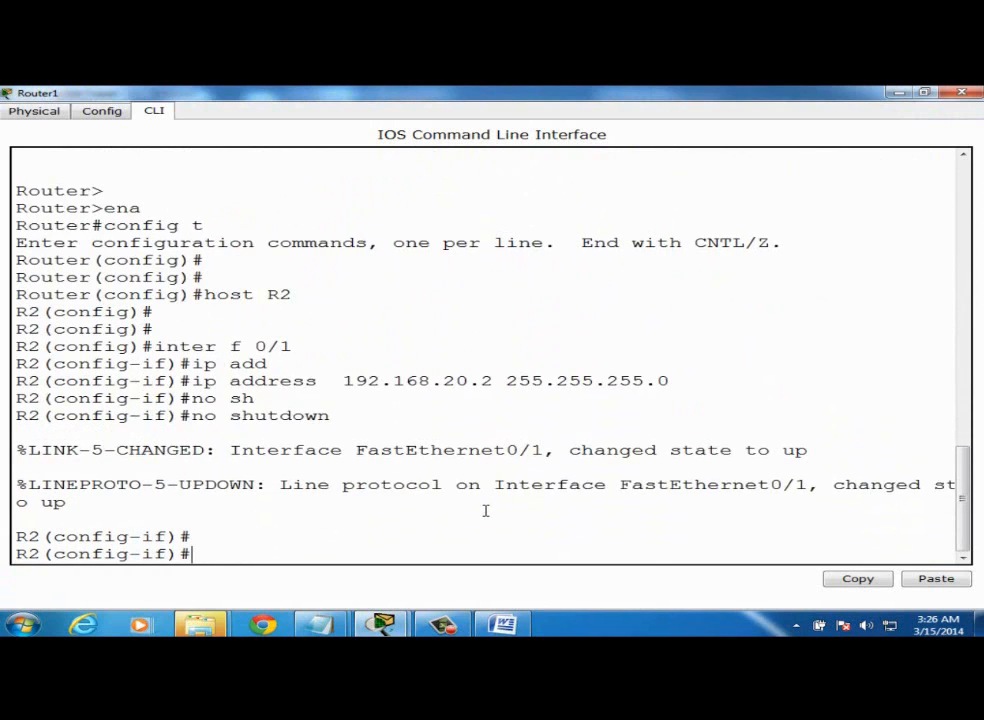
{"action": "key", "text": "Return"}
- Switch R2 to interface configuration for FastEthernet 0/0 by reusing the earlier interface command
{"action": "key", "text": "Up"}
{"action": "key", "text": "Up"}
{"action": "key", "text": "Up"}
{"action": "key", "text": "Up"}
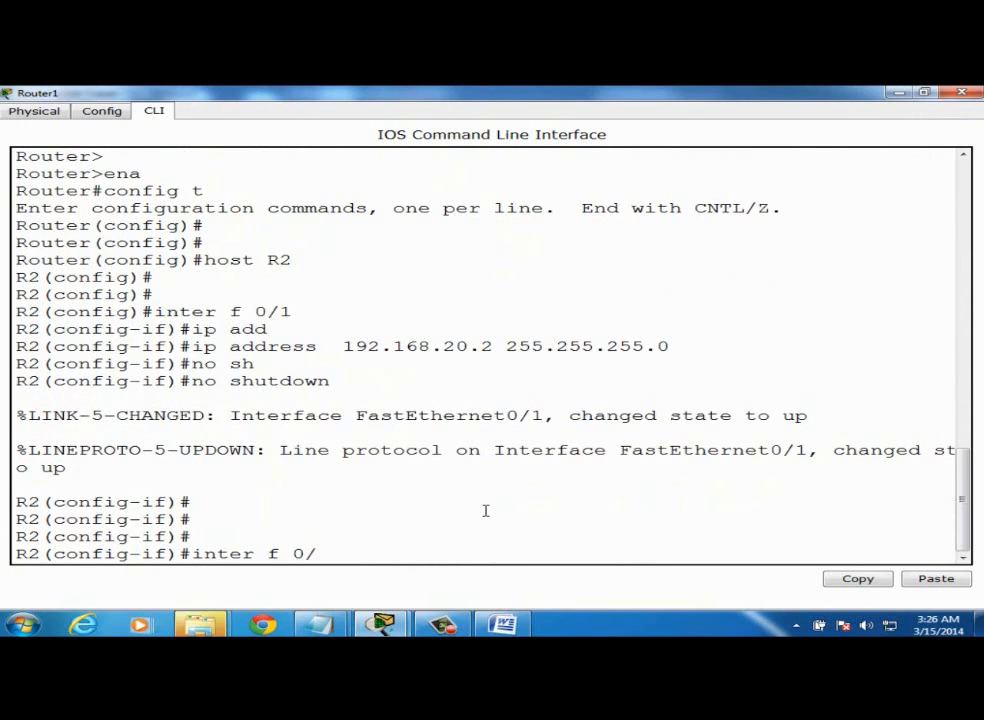
{"action": "key", "text": "Return"}
{"action": "key", "text": "Up"}
{"action": "key", "text": "Up"}
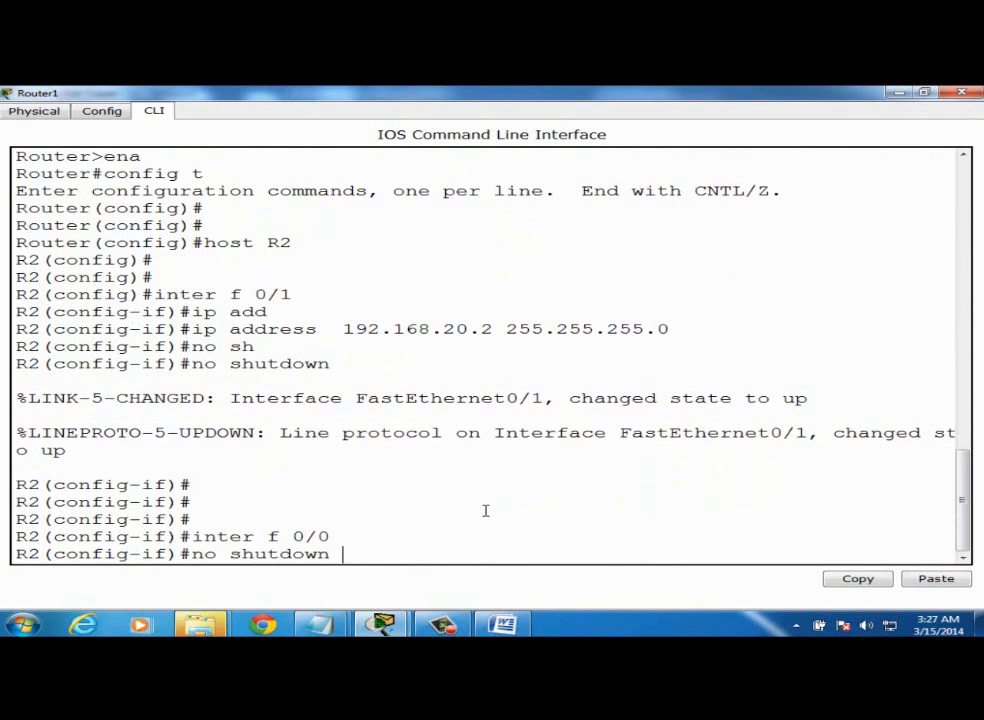